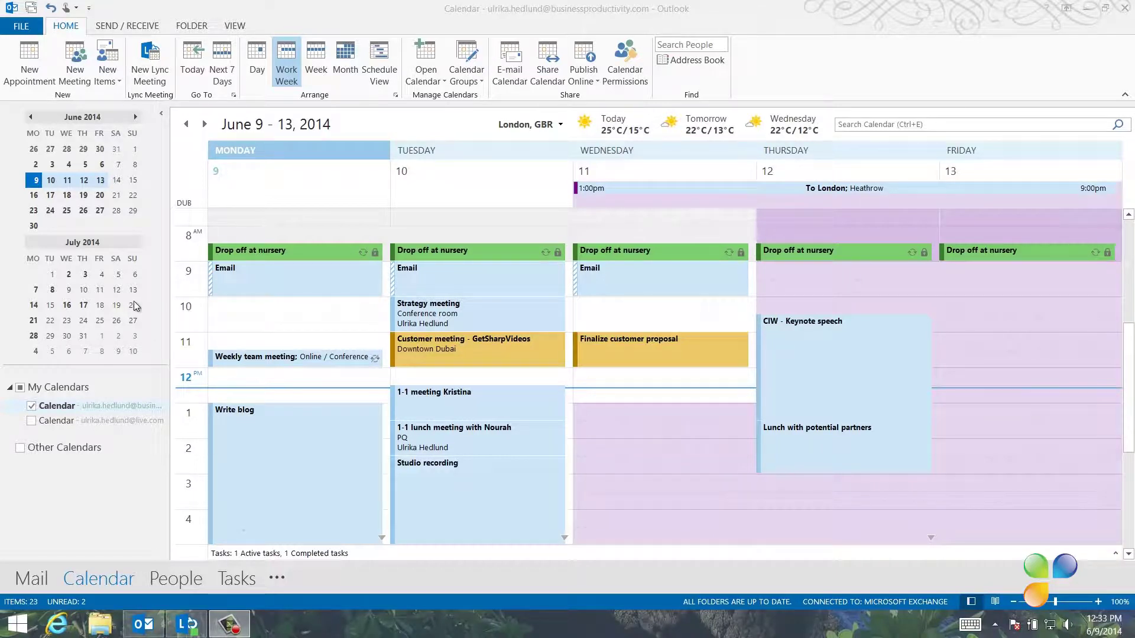
# Step: In the June 16–20 work week, create a meeting request for Wednesday 1:00–2:00 PM
pyautogui.click(76, 65)
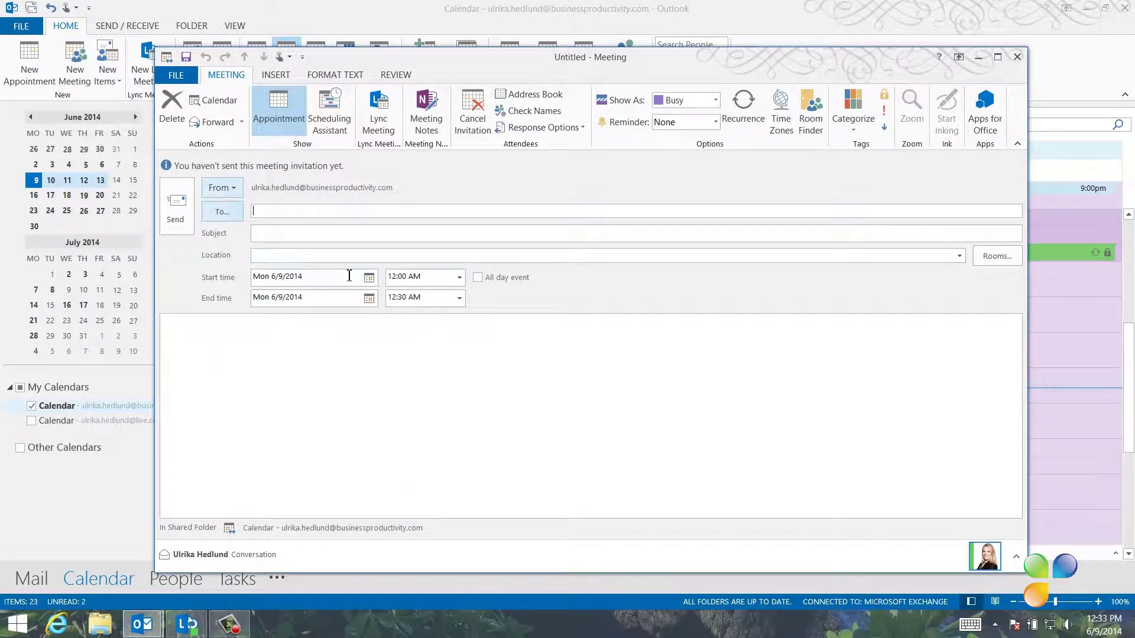
pyautogui.click(1017, 59)
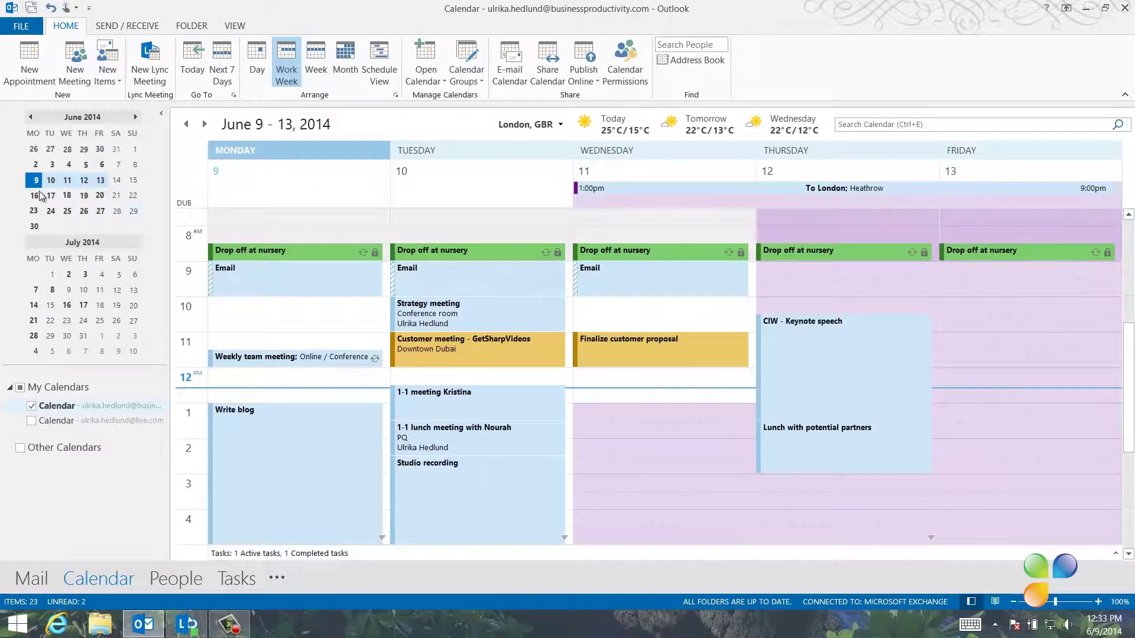
pyautogui.click(37, 195)
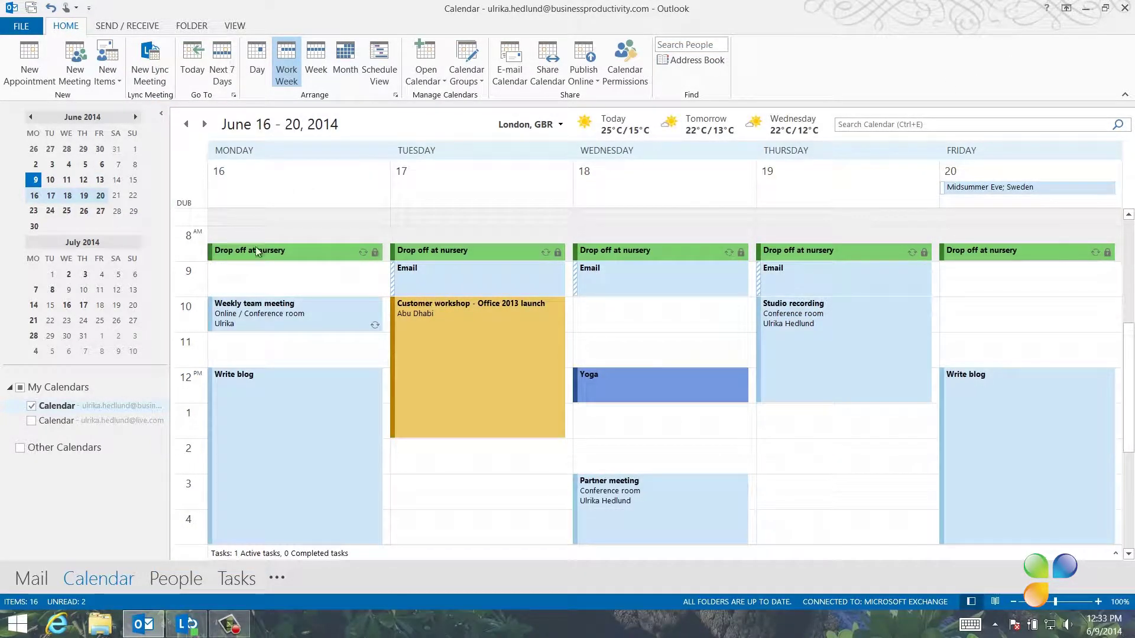
pyautogui.moveTo(597, 410); pyautogui.dragTo(611, 432)
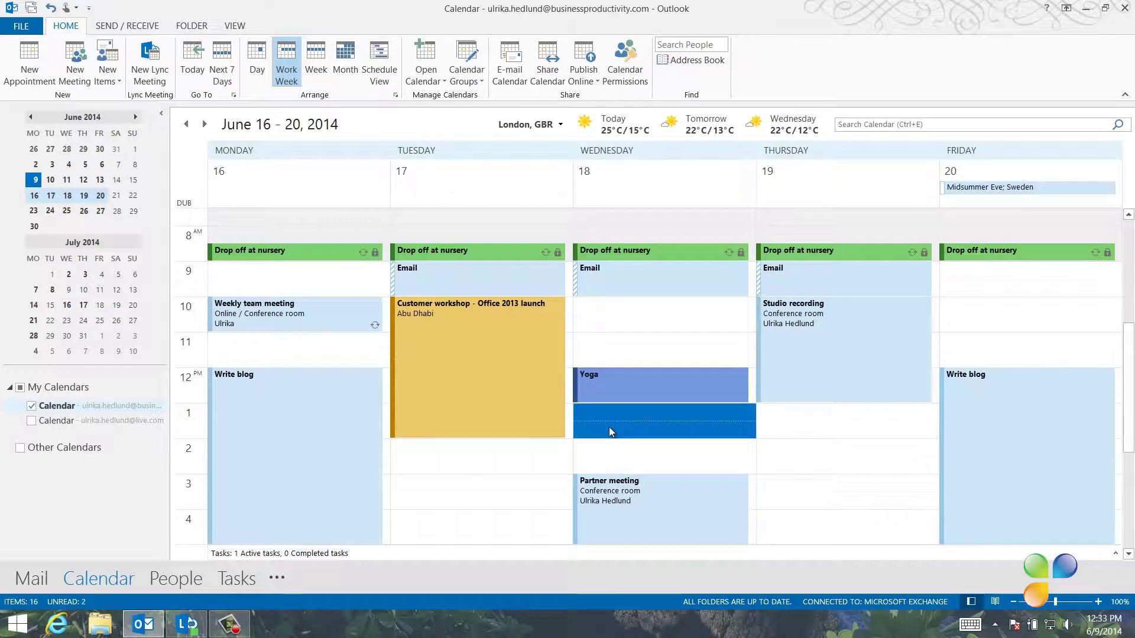
pyautogui.rightClick(609, 427)
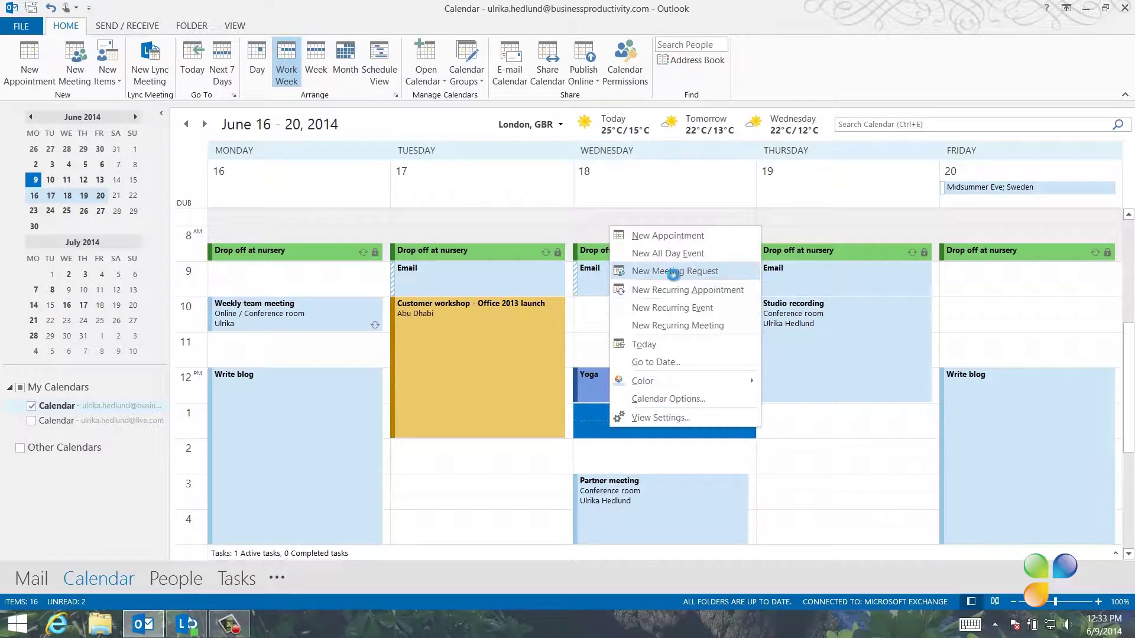
pyautogui.click(672, 275)
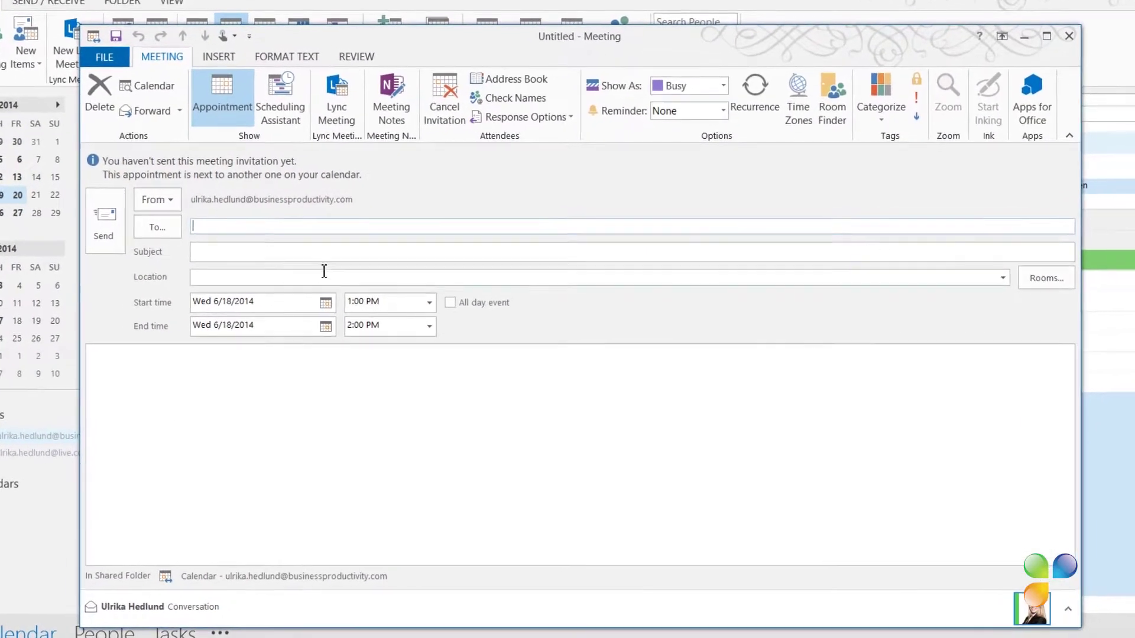
# Step: Invite the Marketing Assistant and Executive Director as required and one colleague as optional
pyautogui.click(122, 234)
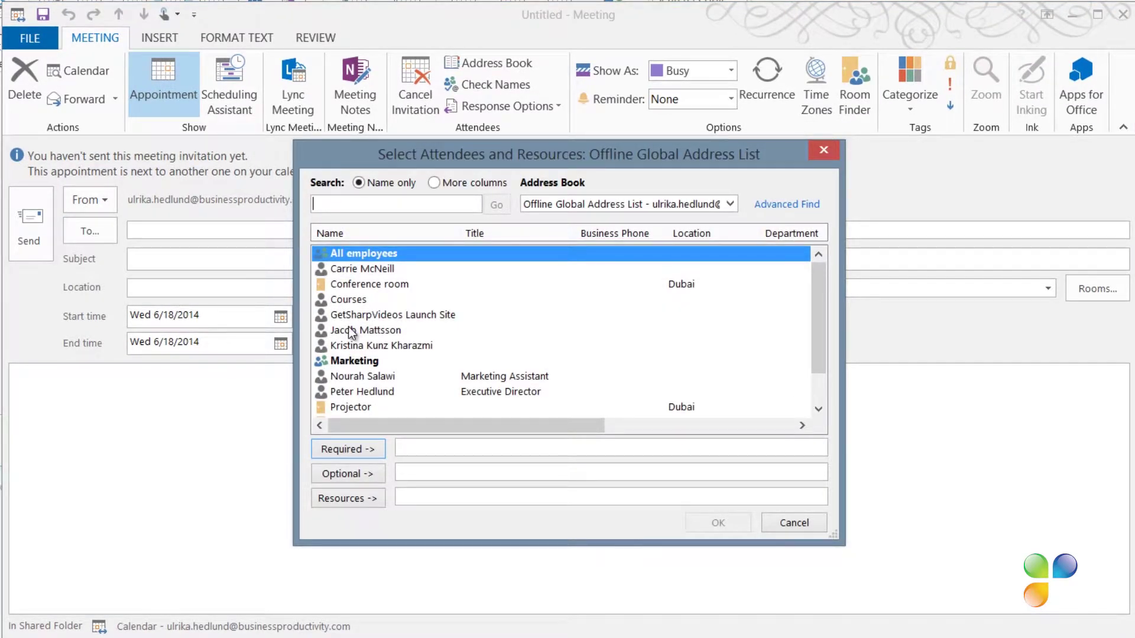
pyautogui.click(357, 377)
pyautogui.keyDown('ctrl'); pyautogui.click(358, 391); pyautogui.keyUp('ctrl')
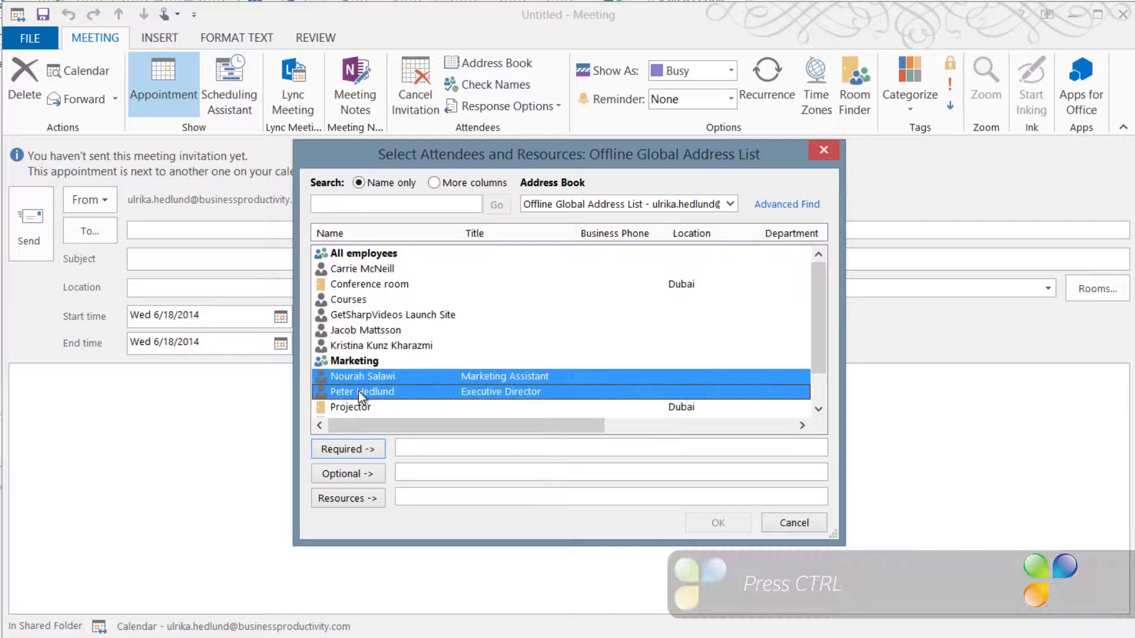
pyautogui.click(364, 449)
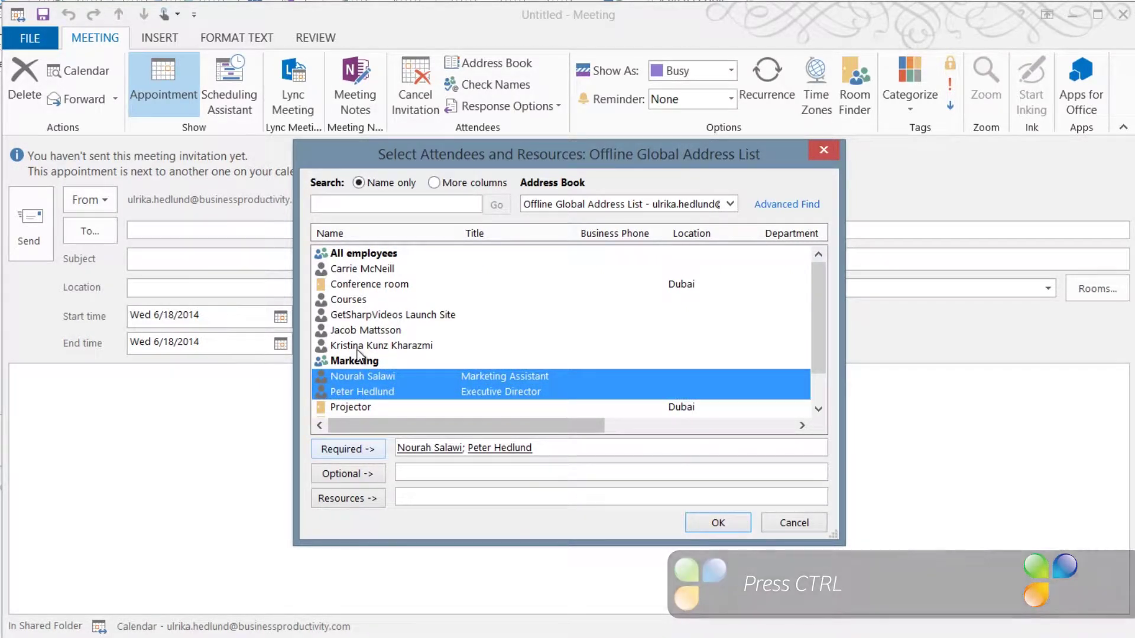
pyautogui.click(359, 332)
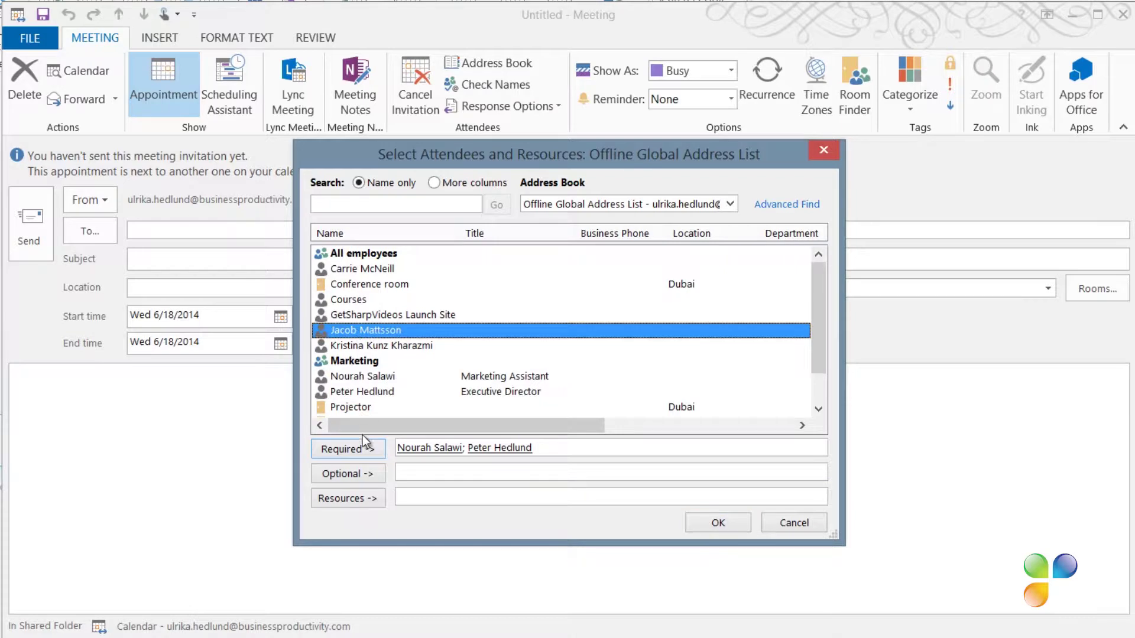
pyautogui.click(367, 478)
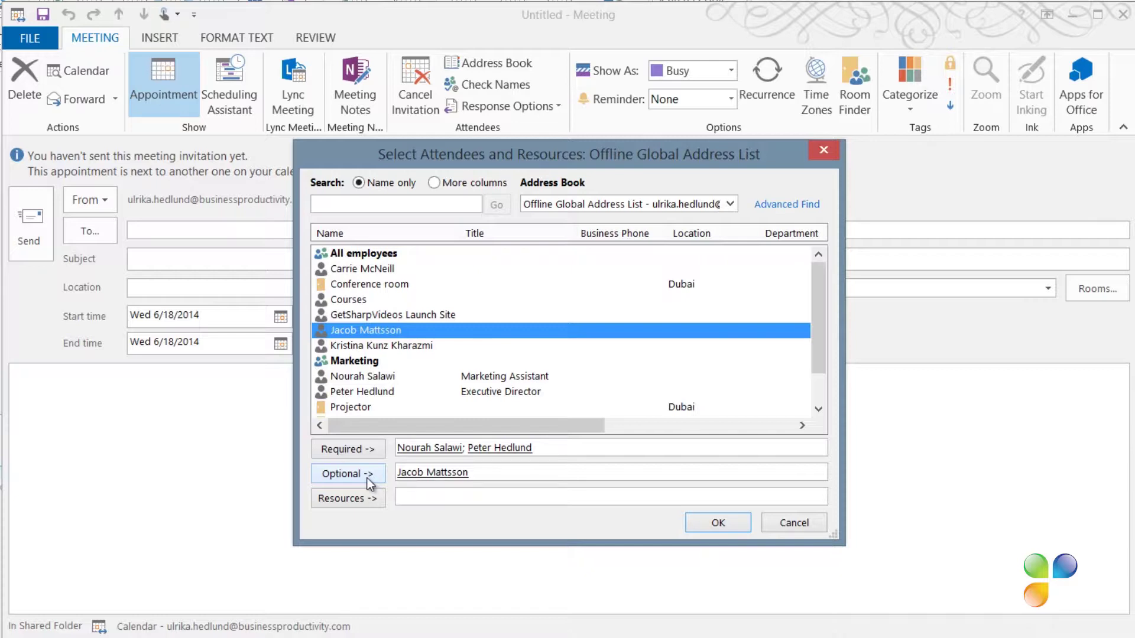
# Step: Book the Conference room as the meeting's resource and confirm the invitees
pyautogui.click(367, 284)
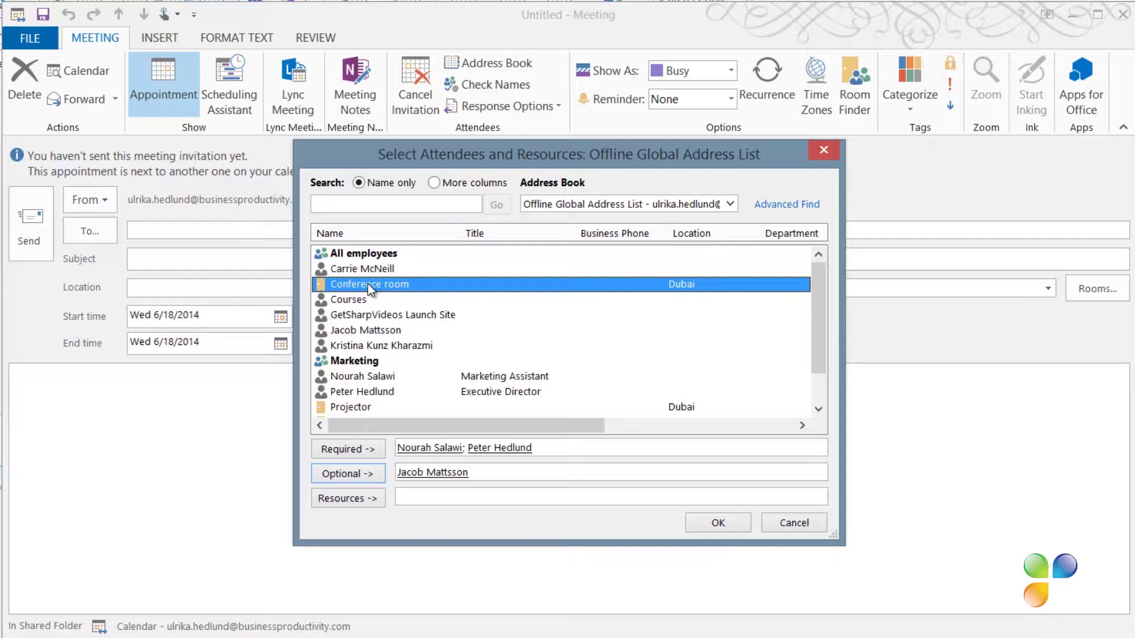
pyautogui.click(364, 498)
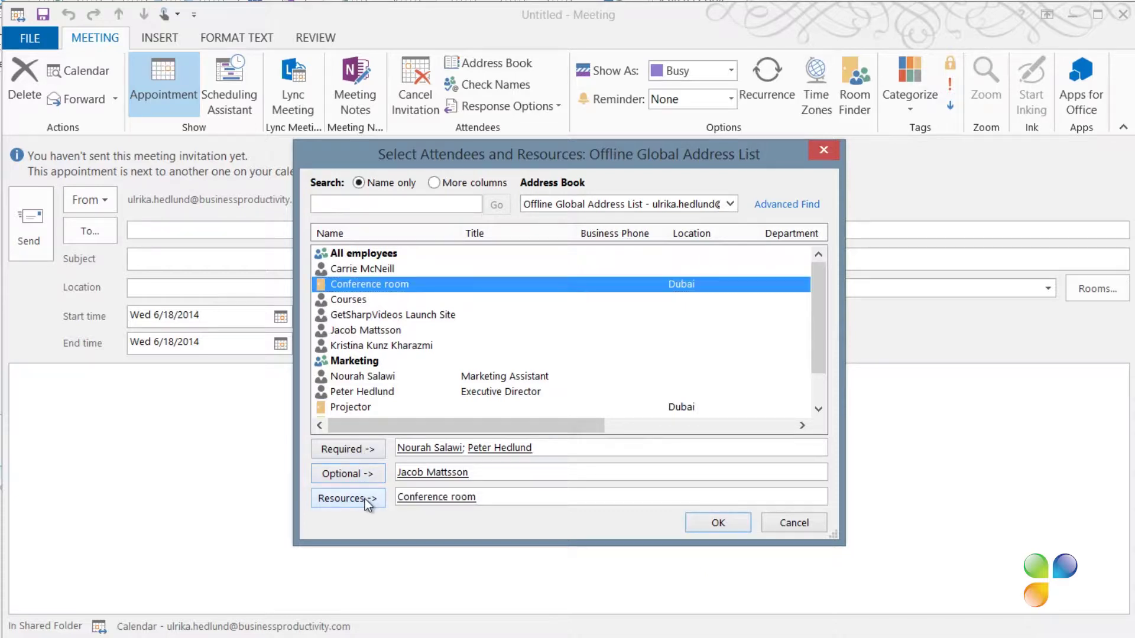
pyautogui.click(717, 524)
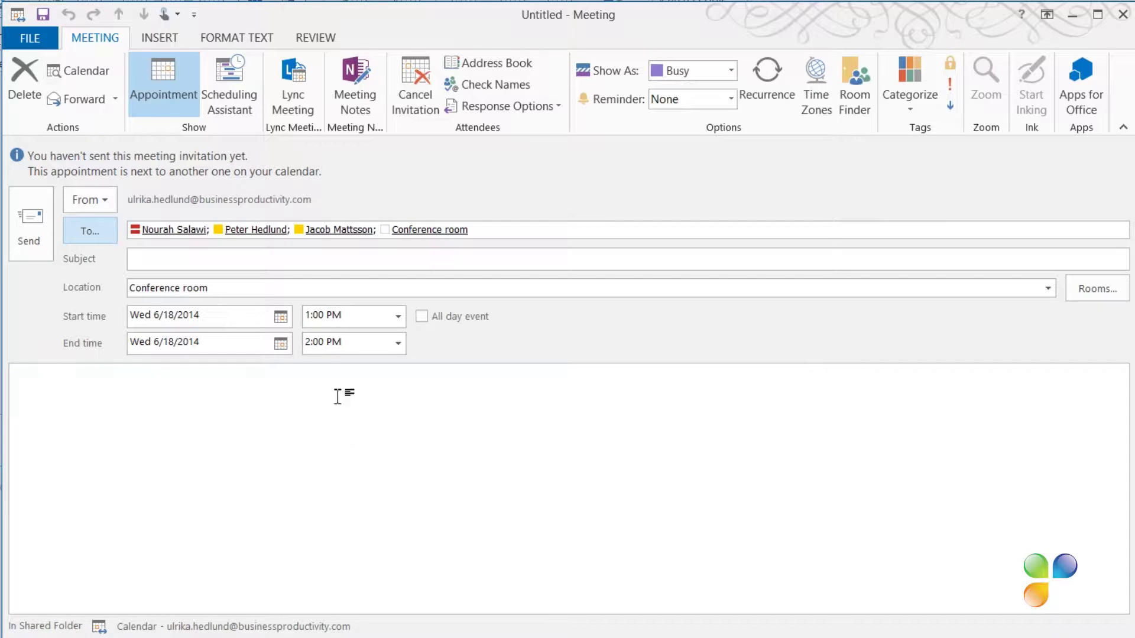
# Step: In the Scheduling Assistant, move the meeting to the free 10:00–11:00 AM slot
pyautogui.click(227, 92)
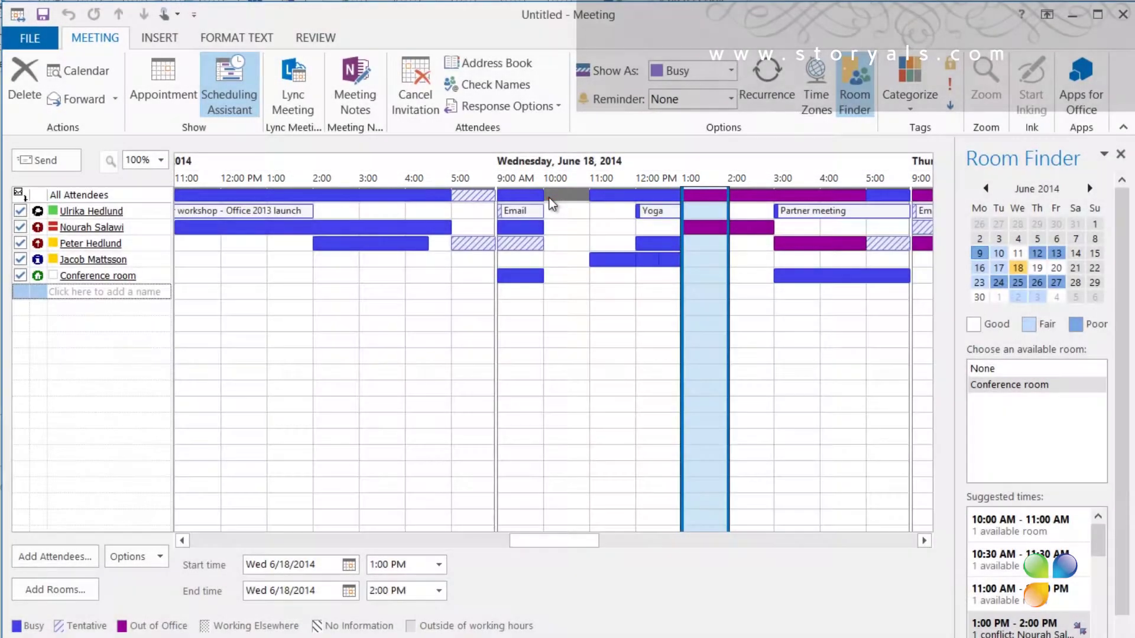
pyautogui.click(551, 204)
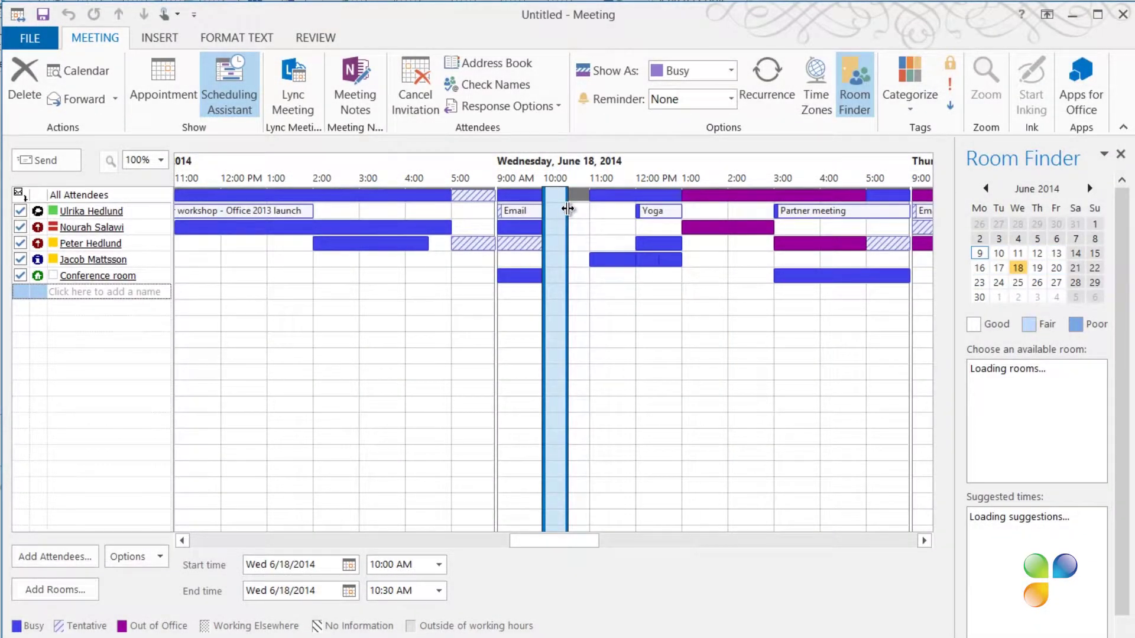
pyautogui.moveTo(570, 208); pyautogui.dragTo(583, 219)
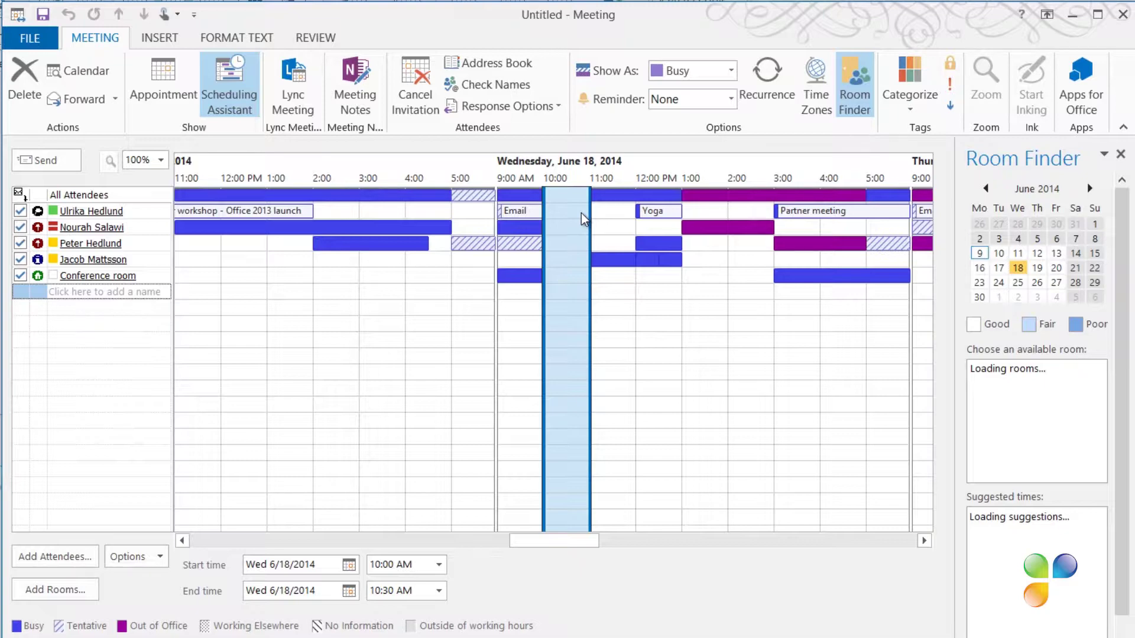
# Step: Enter the subject 'Customer launch planning' and try inserting the Agenda quick table in the body
pyautogui.click(176, 90)
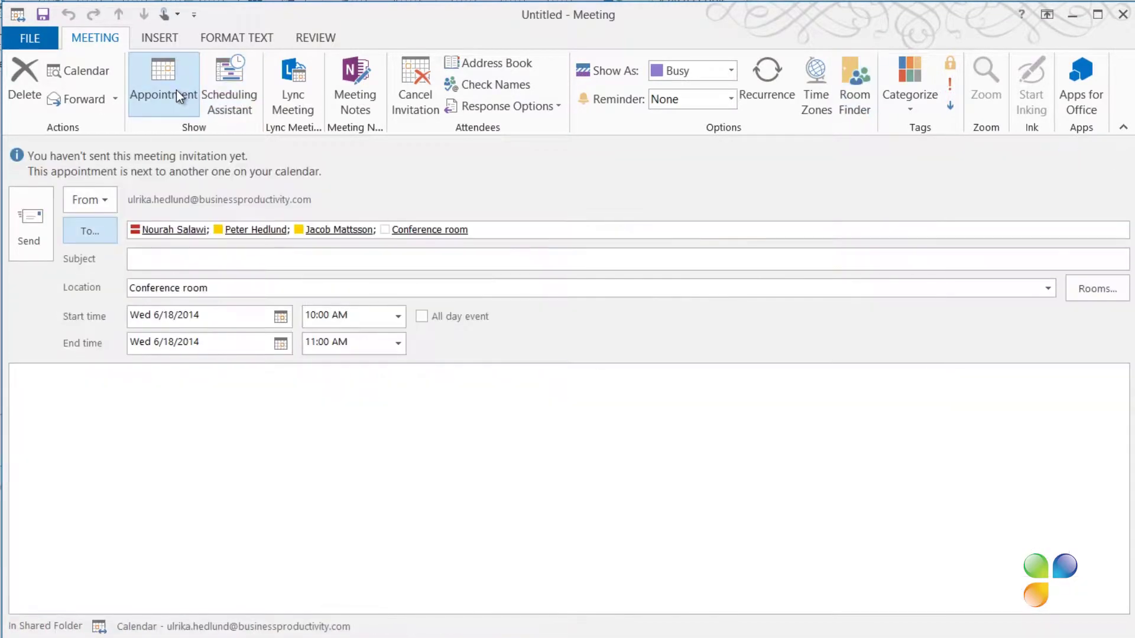
pyautogui.click(180, 261)
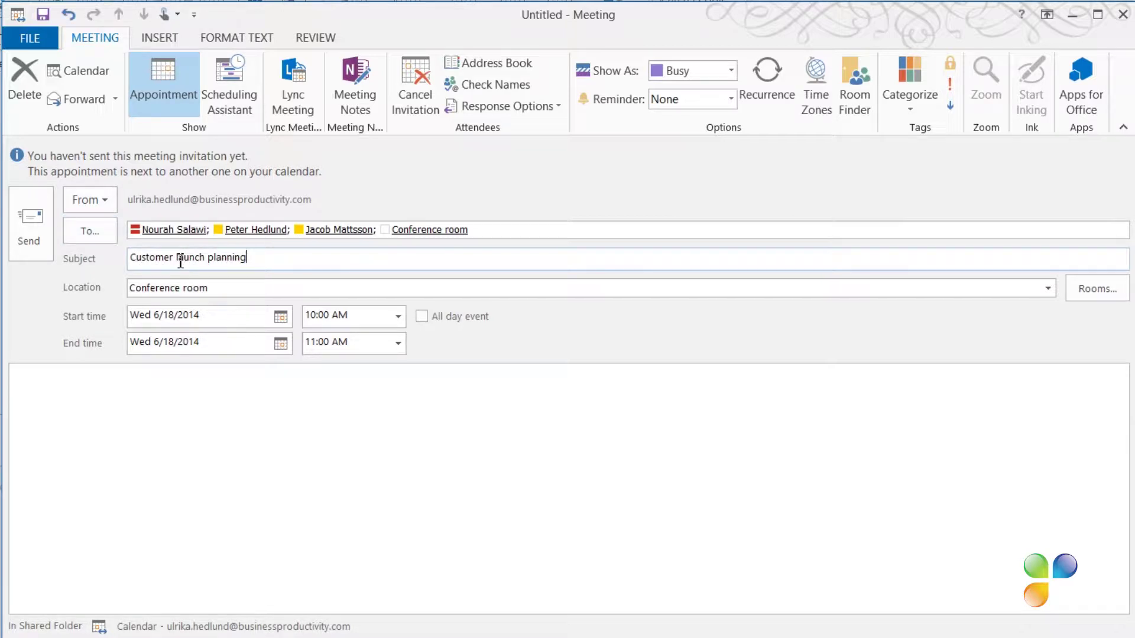
pyautogui.click(135, 375)
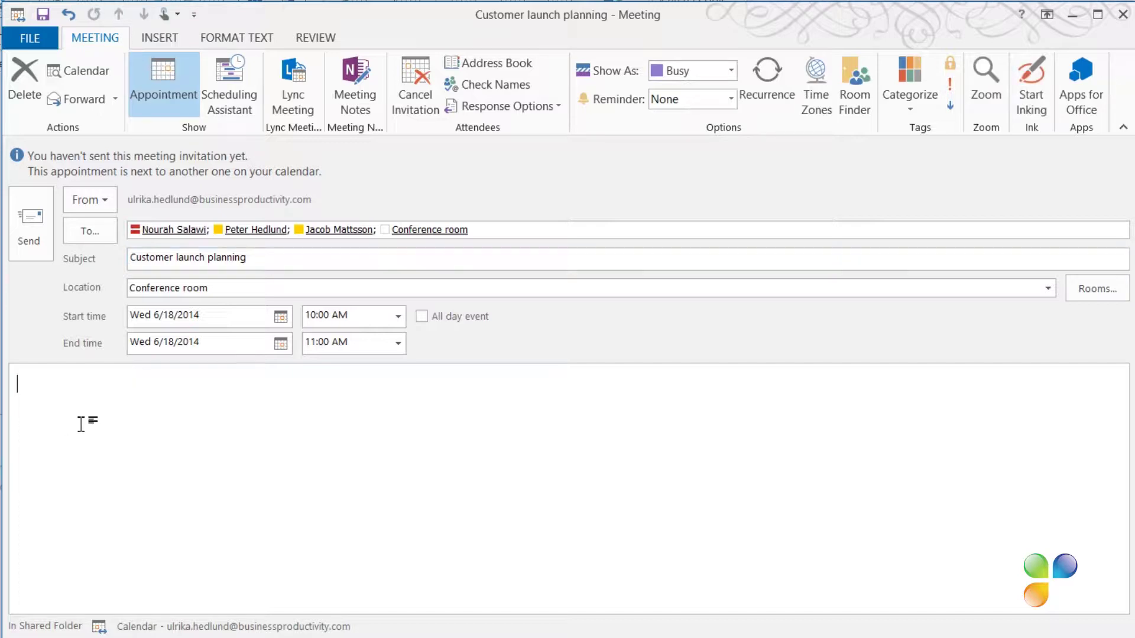
pyautogui.click(161, 39)
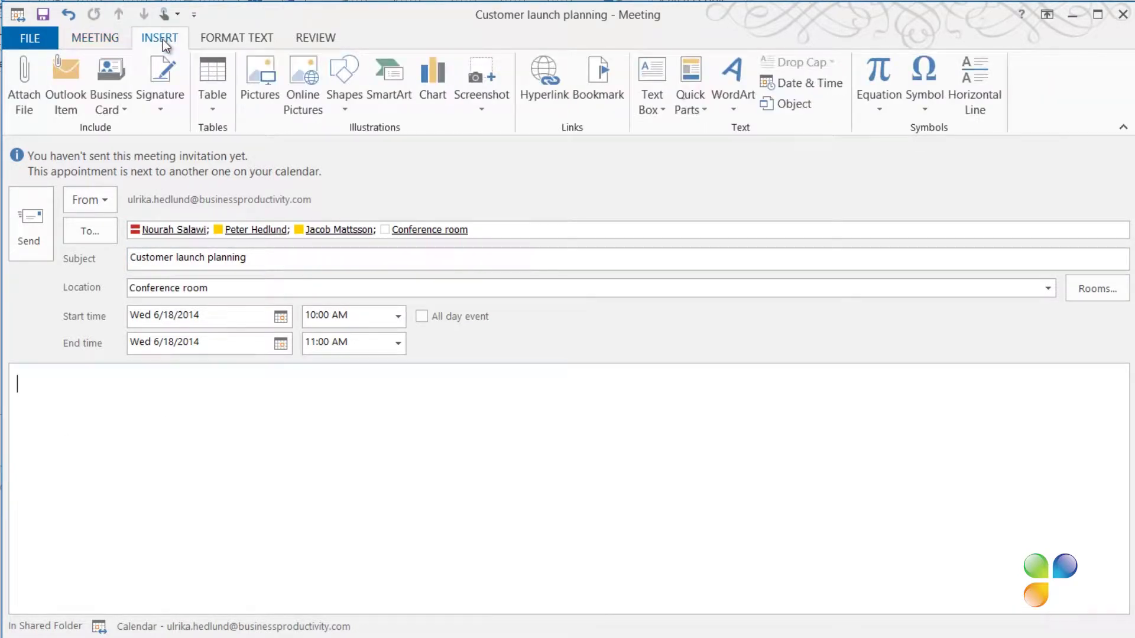
pyautogui.click(210, 100)
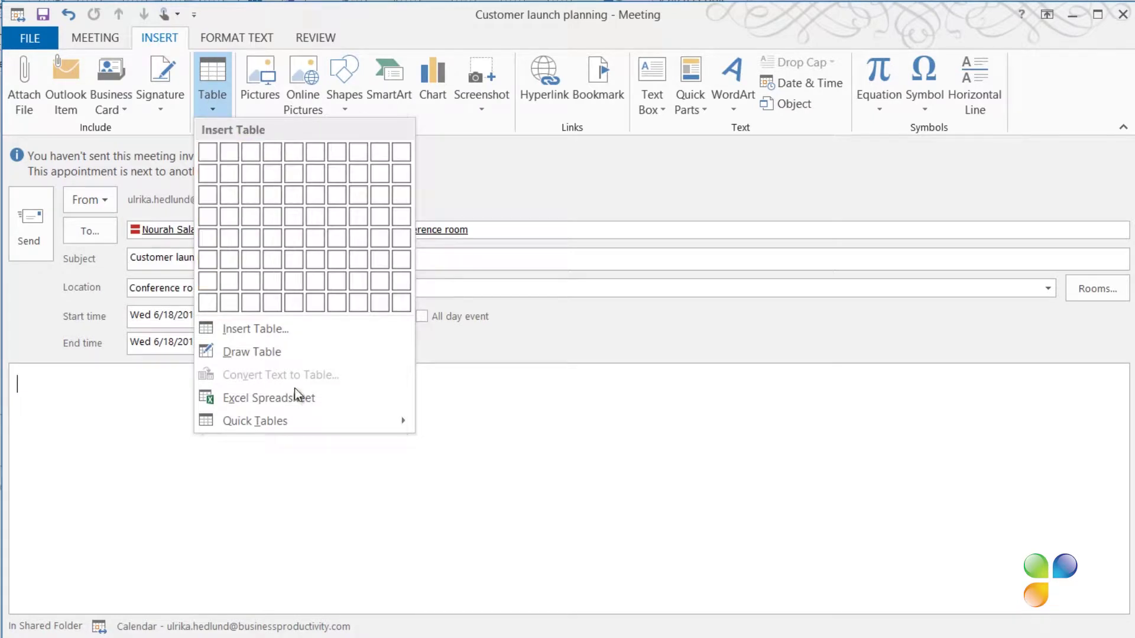
pyautogui.moveTo(299, 423)
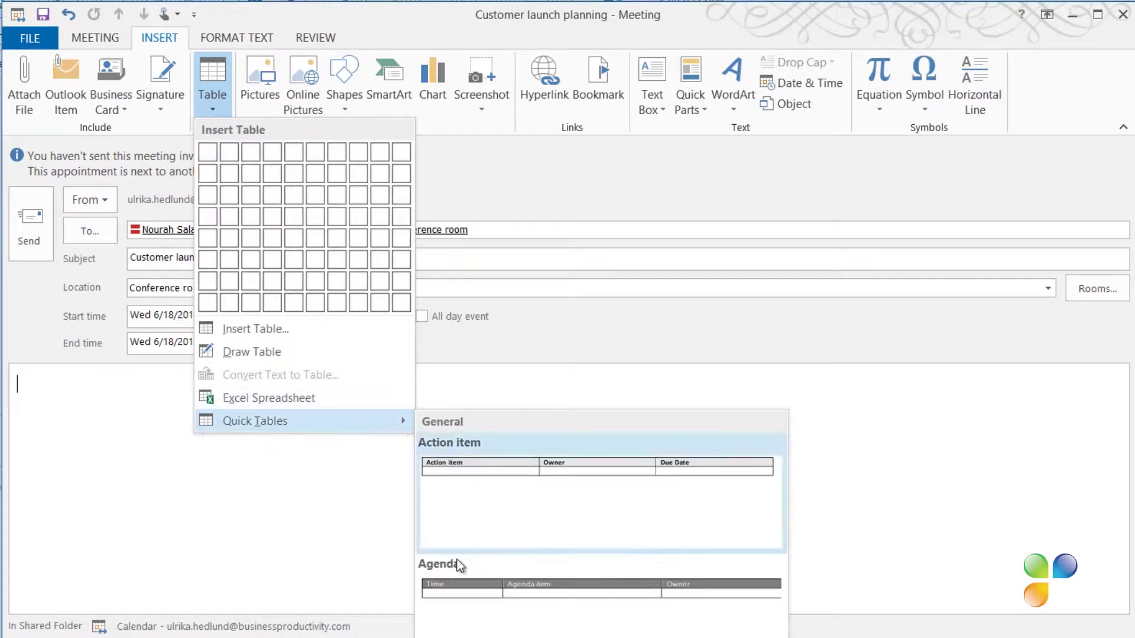
pyautogui.click(470, 589)
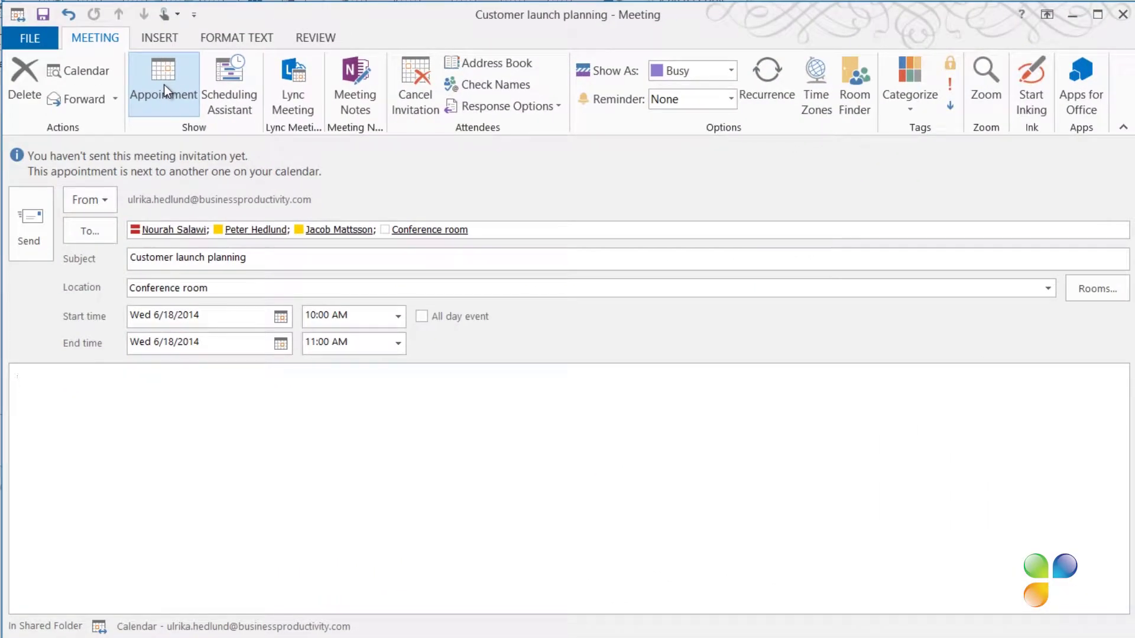
# Step: Insert a 3-column, 2-row table in the body and start the 'Time' header
pyautogui.click(168, 40)
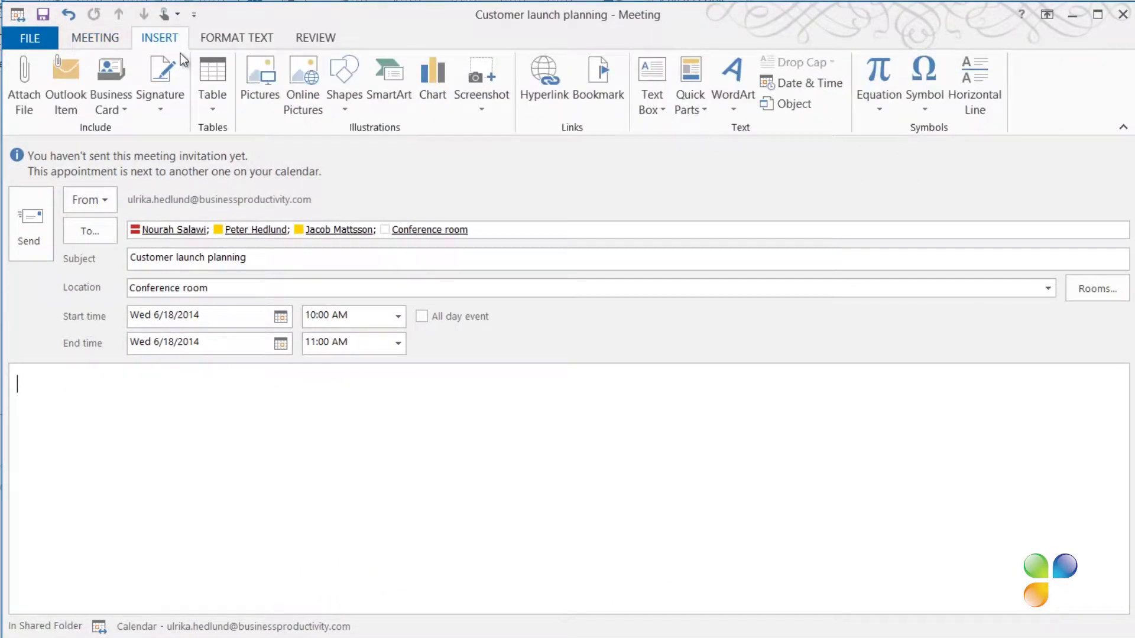
pyautogui.click(220, 100)
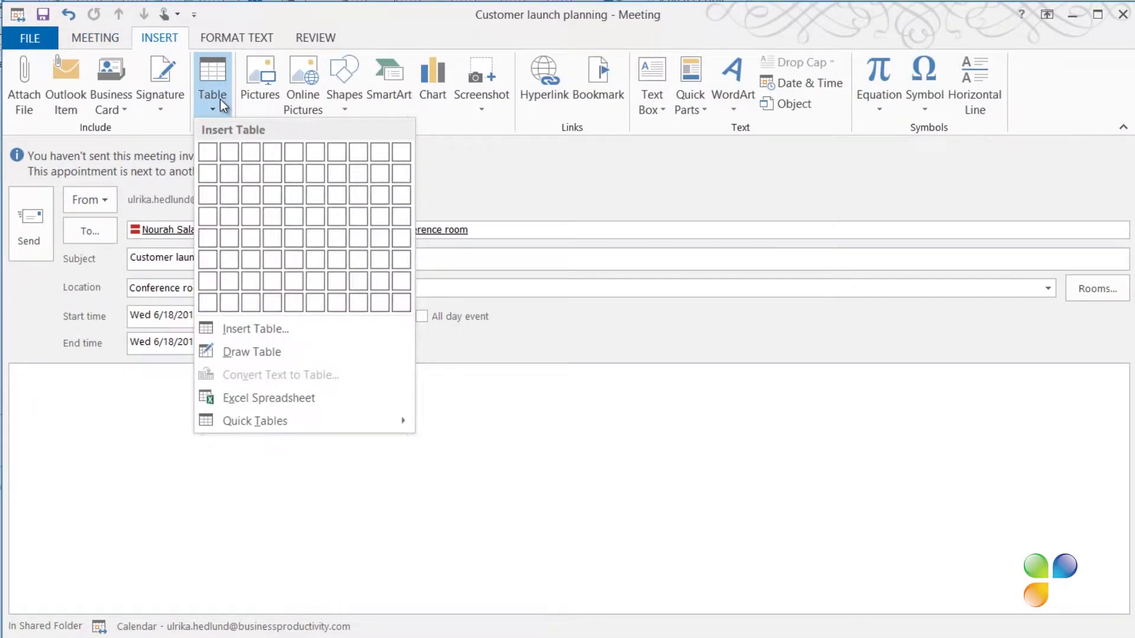
pyautogui.click(249, 176)
pyautogui.write('Time')
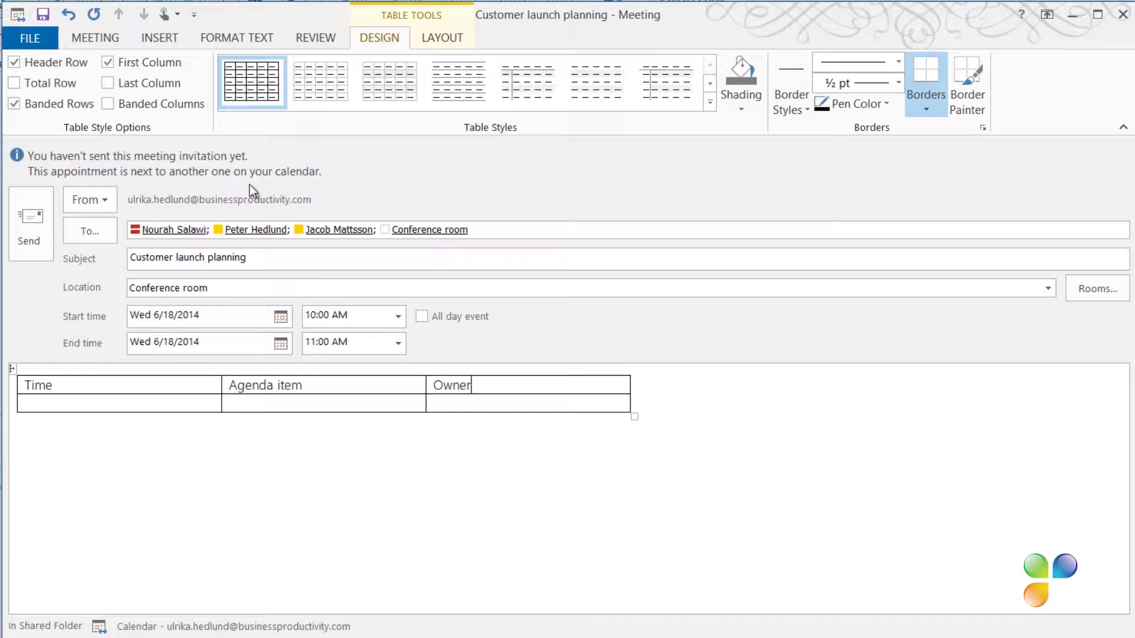
# Step: Shade the header row dark grey with bold white text and narrow the Time column
pyautogui.moveTo(446, 392); pyautogui.dragTo(139, 387)
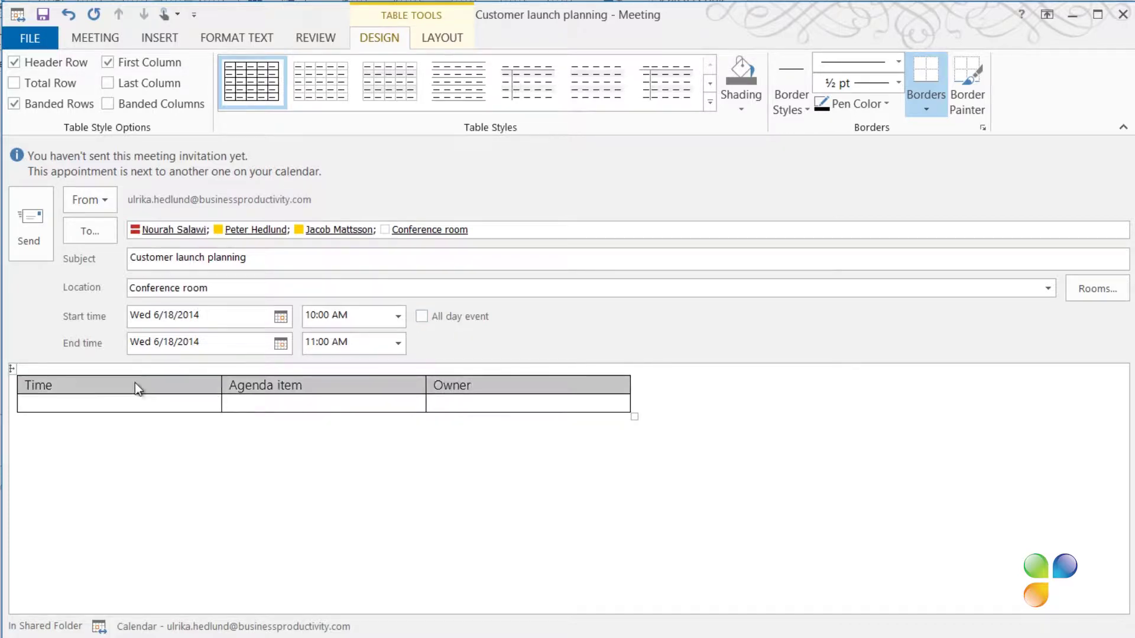
pyautogui.click(748, 73)
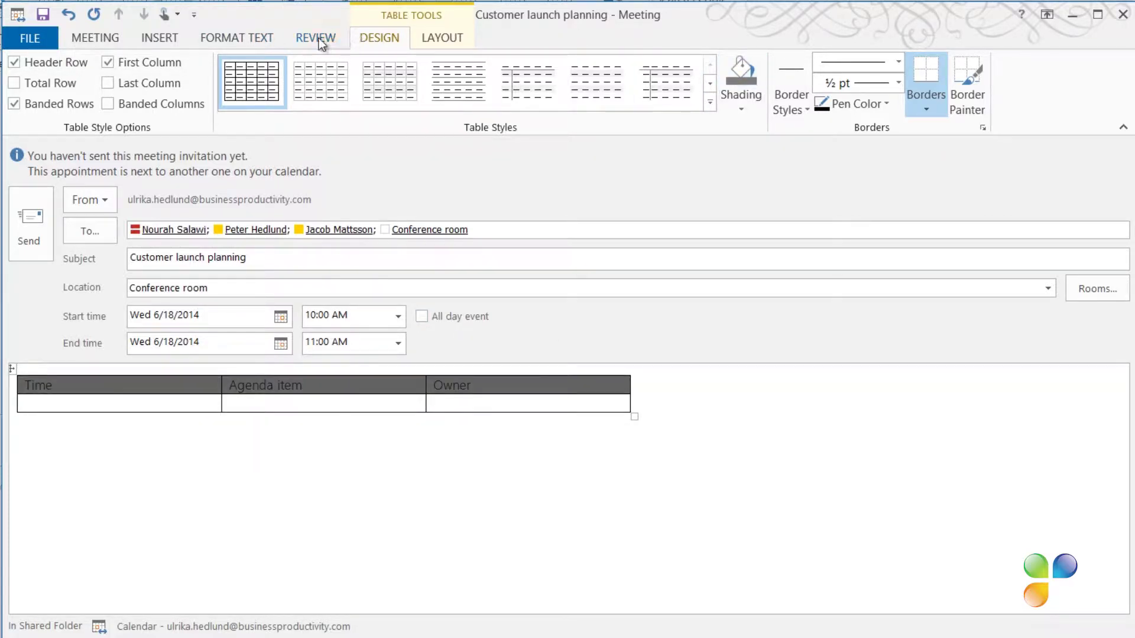
pyautogui.click(241, 38)
pyautogui.click(323, 102)
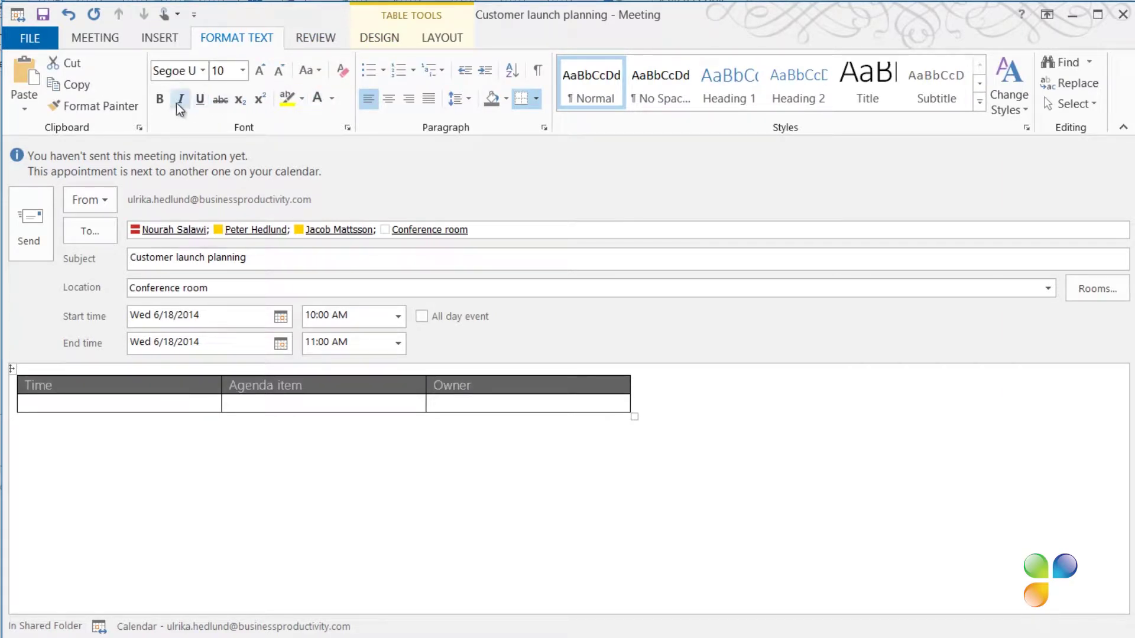
pyautogui.click(159, 99)
pyautogui.moveTo(223, 403); pyautogui.dragTo(155, 402)
pyautogui.click(12, 369)
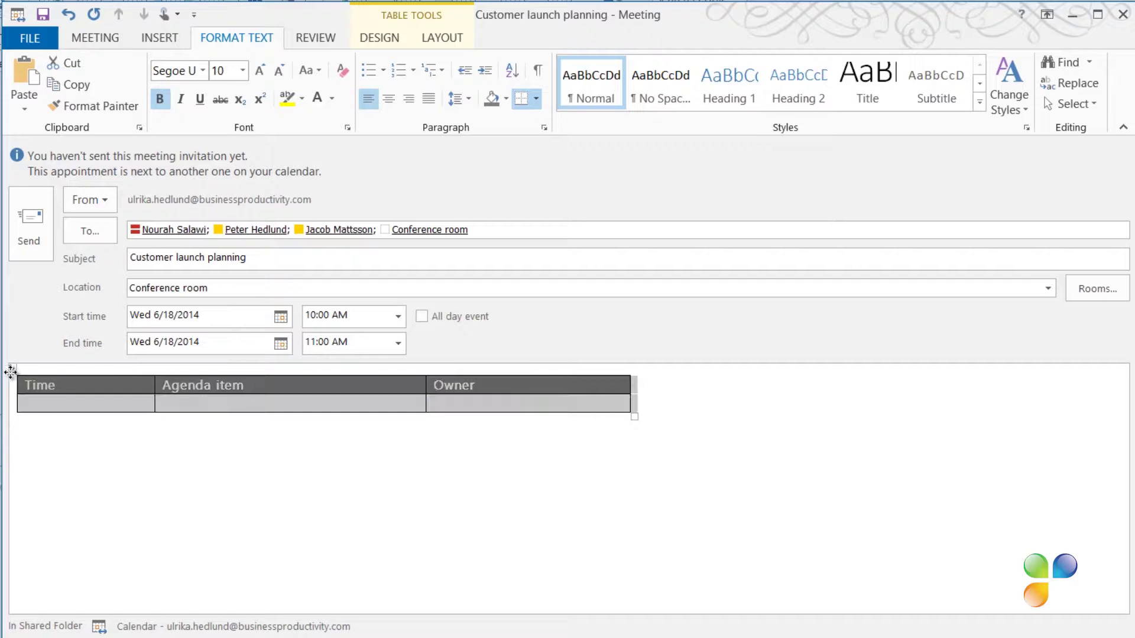
# Step: Save the selected table to the Quick Tables gallery under the name 'Agenda'
pyautogui.click(160, 40)
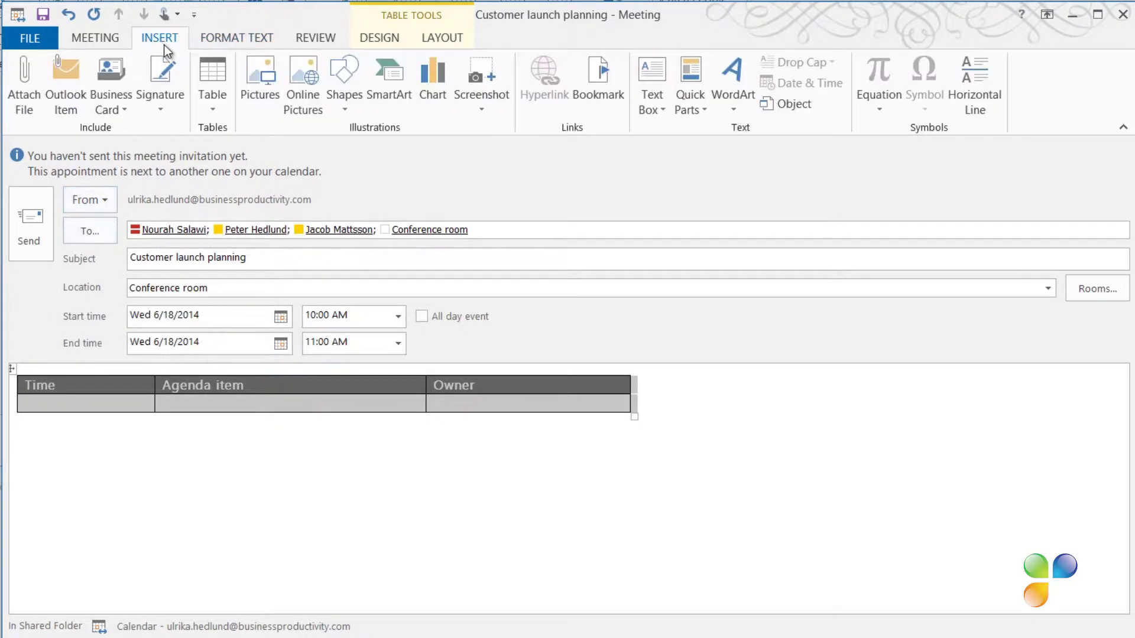
pyautogui.click(206, 105)
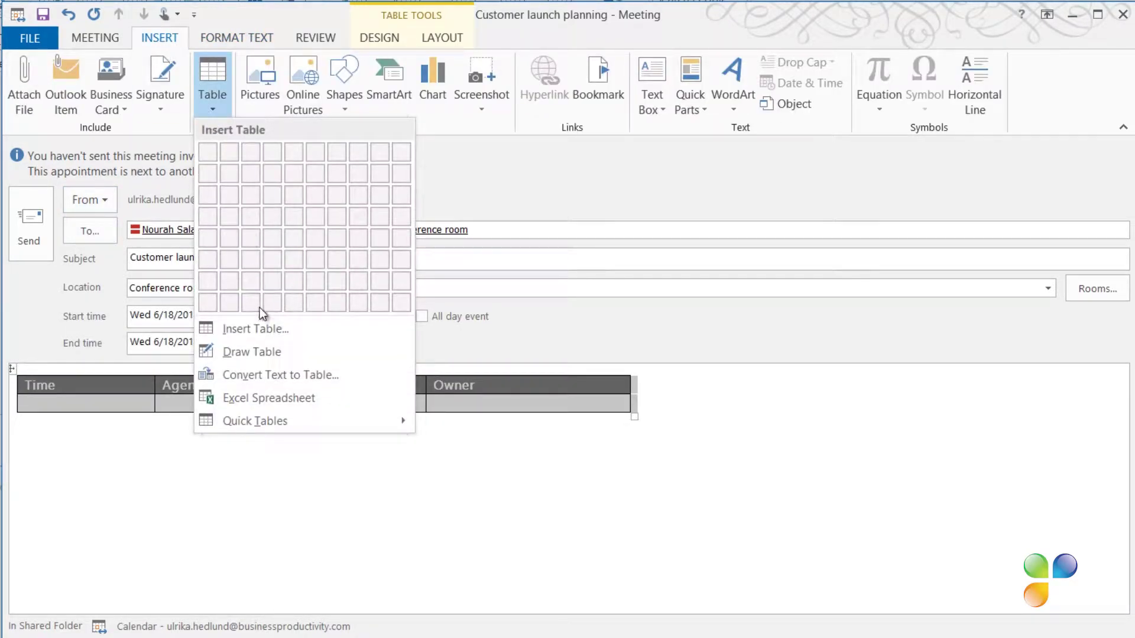
pyautogui.moveTo(283, 417)
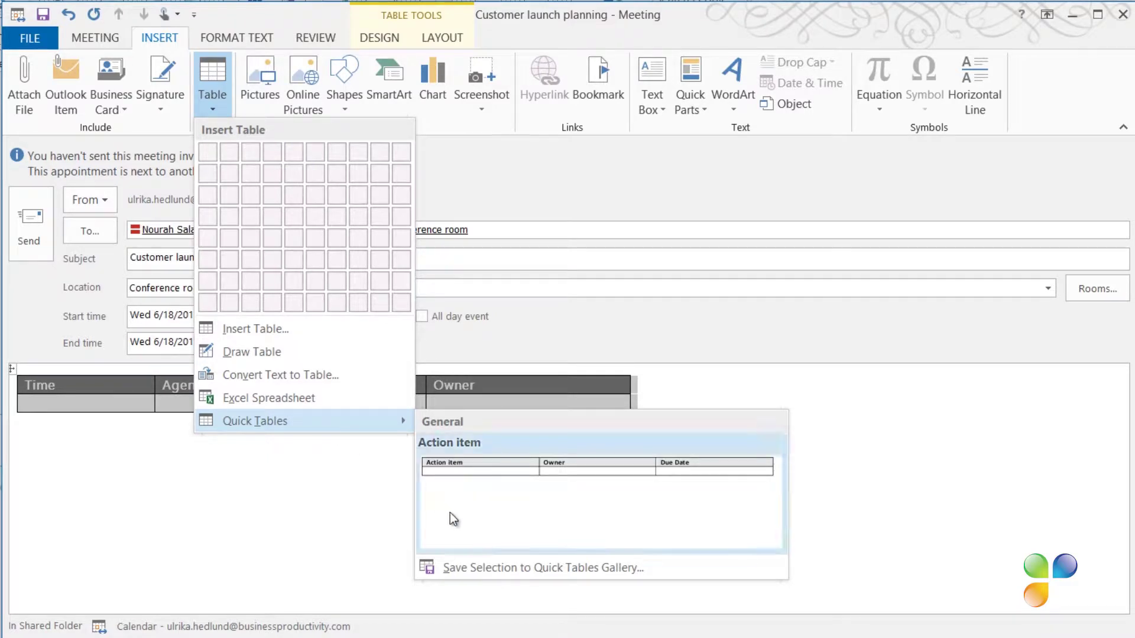
pyautogui.click(479, 567)
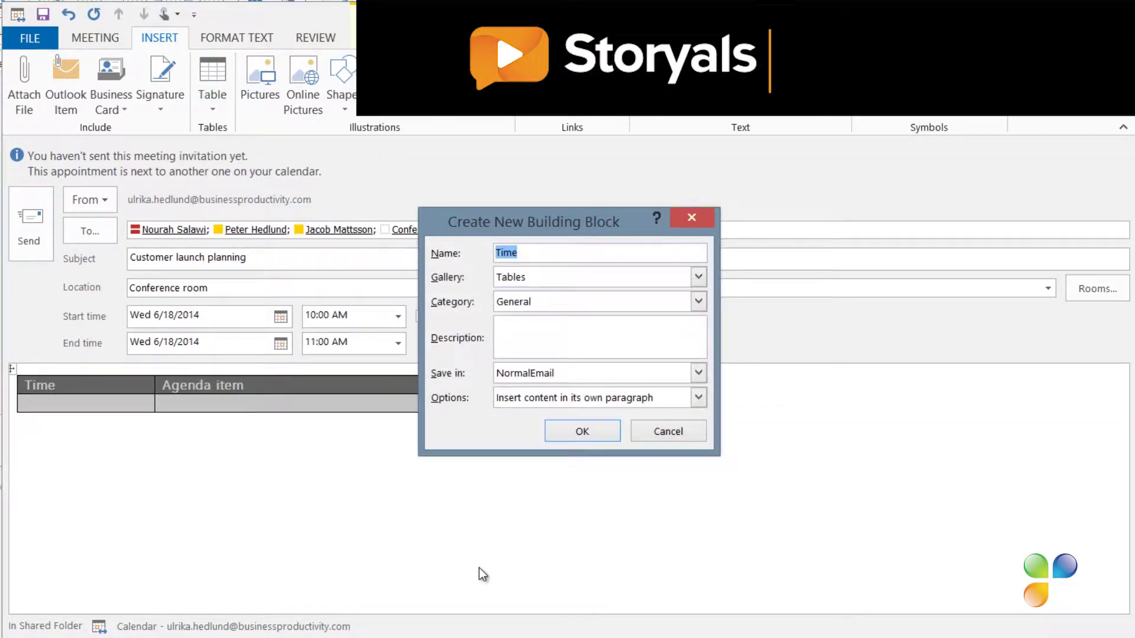
pyautogui.write('Agenda')
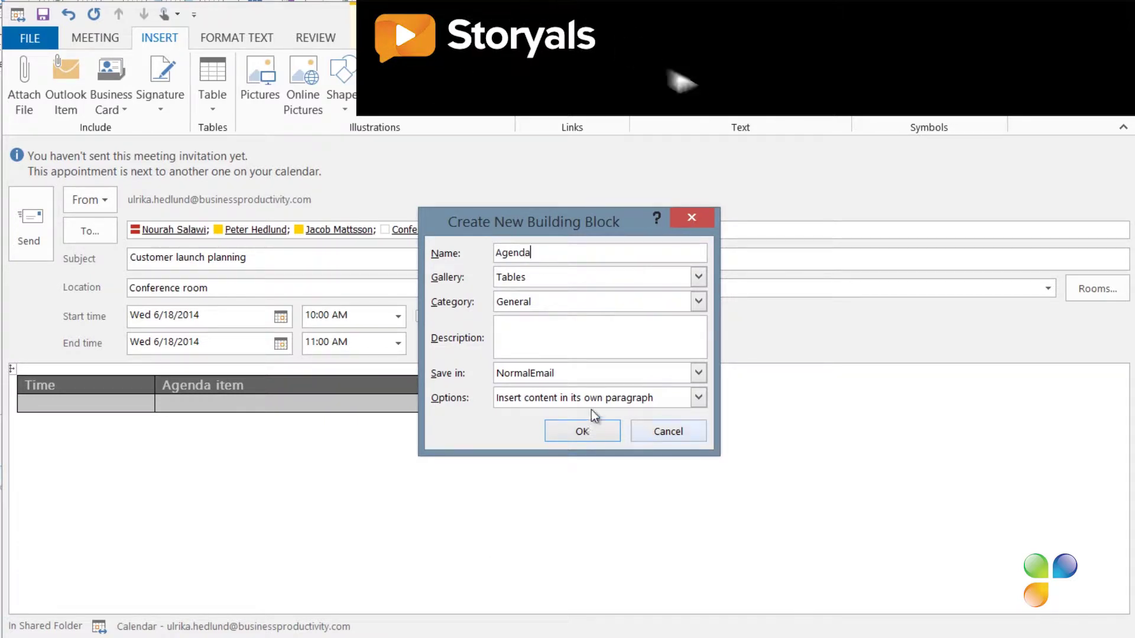
pyautogui.click(585, 431)
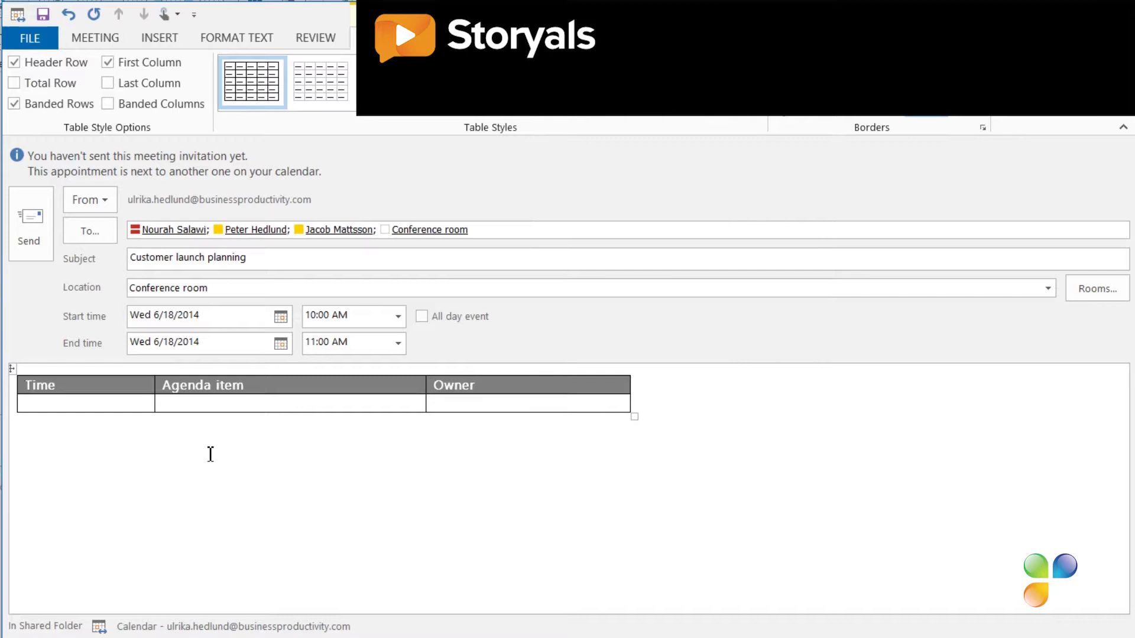
# Step: Enter 10 in the first Time cell and send the meeting invitation
pyautogui.click(103, 406)
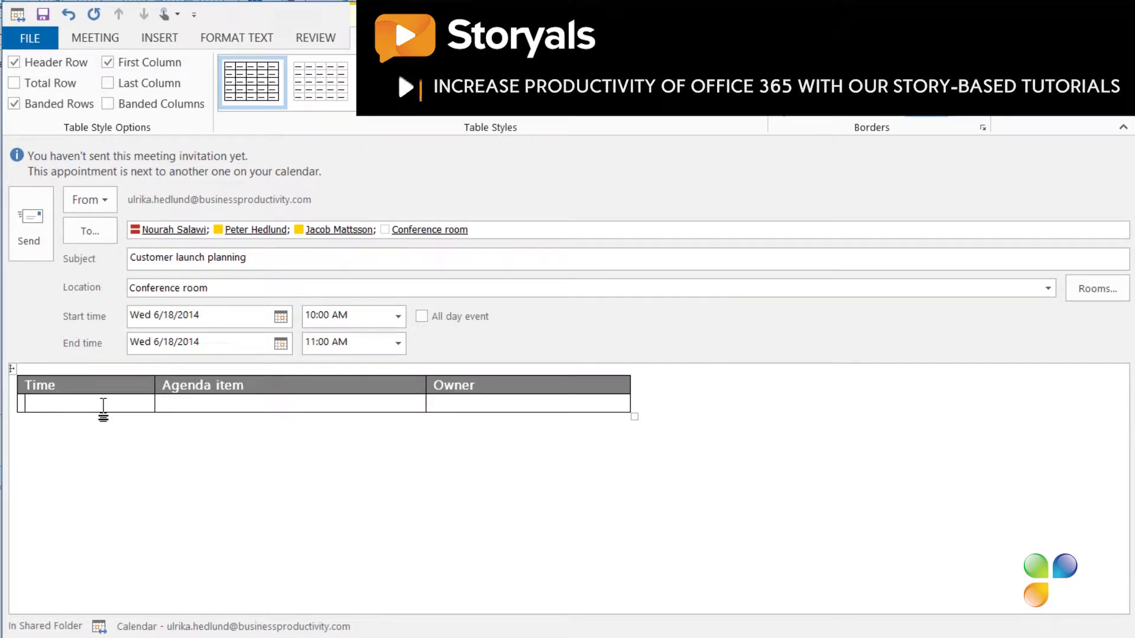
pyautogui.write('10')
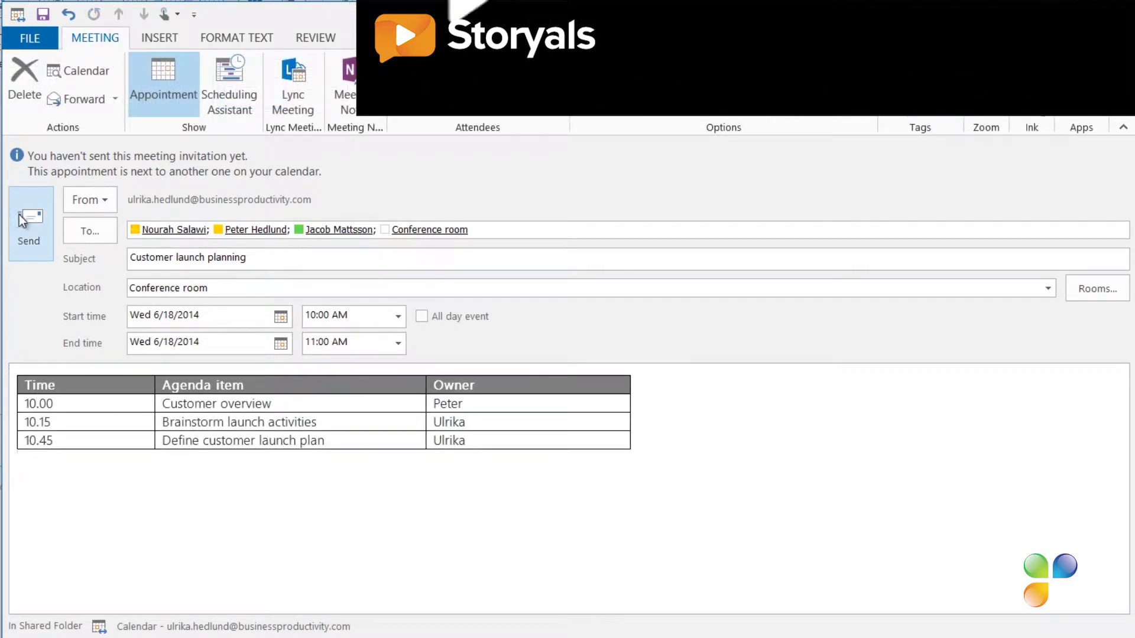
pyautogui.click(19, 214)
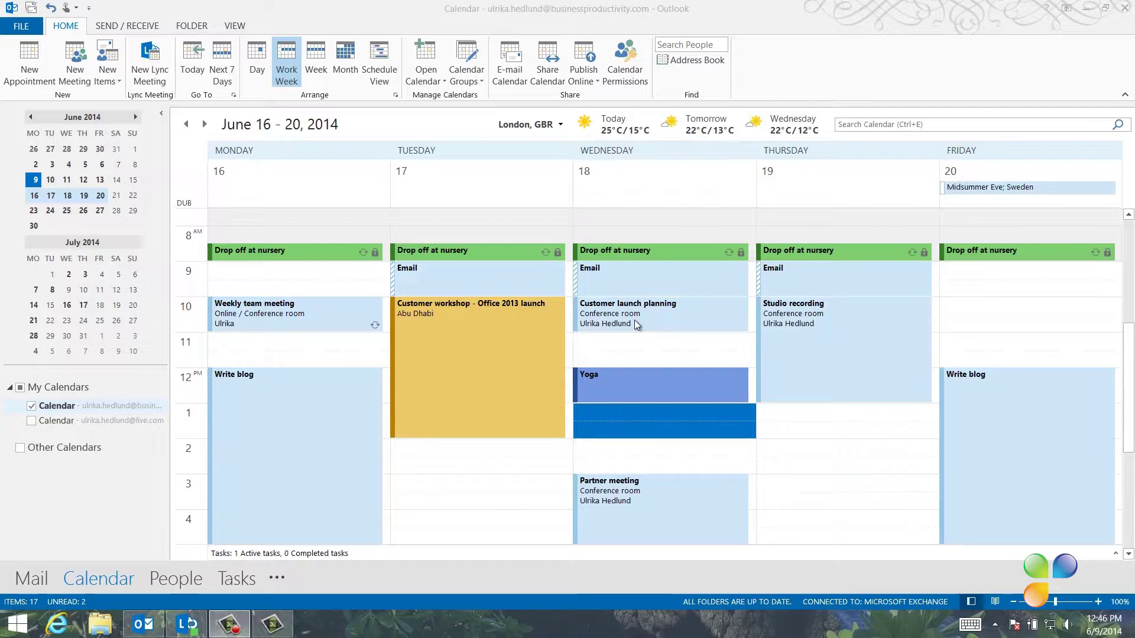
pyautogui.doubleClick(636, 324)
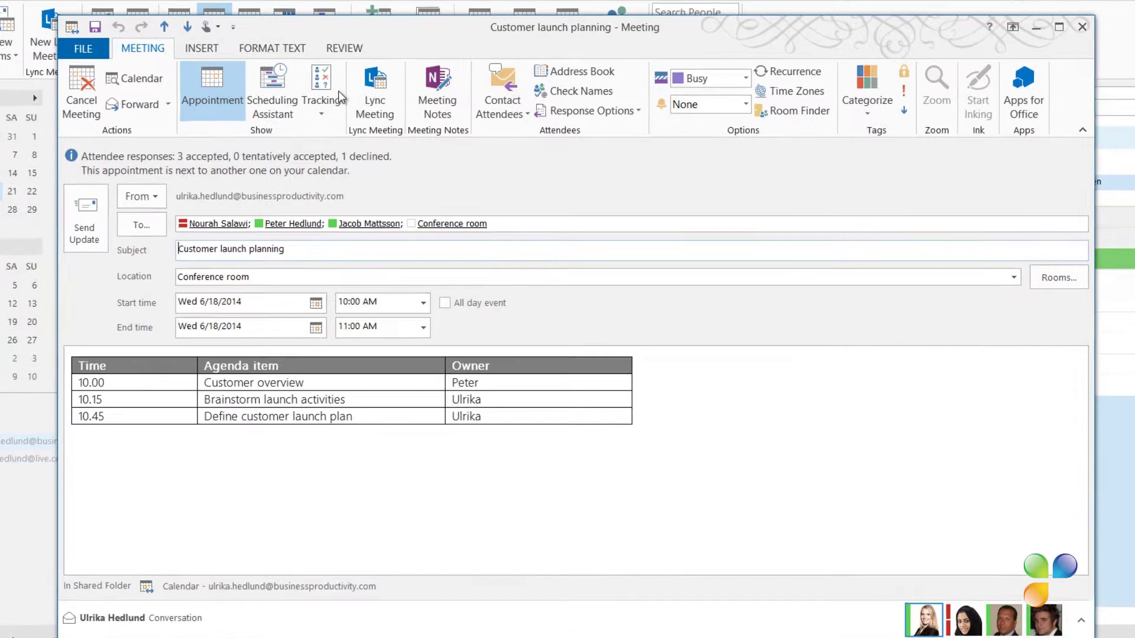
pyautogui.click(356, 97)
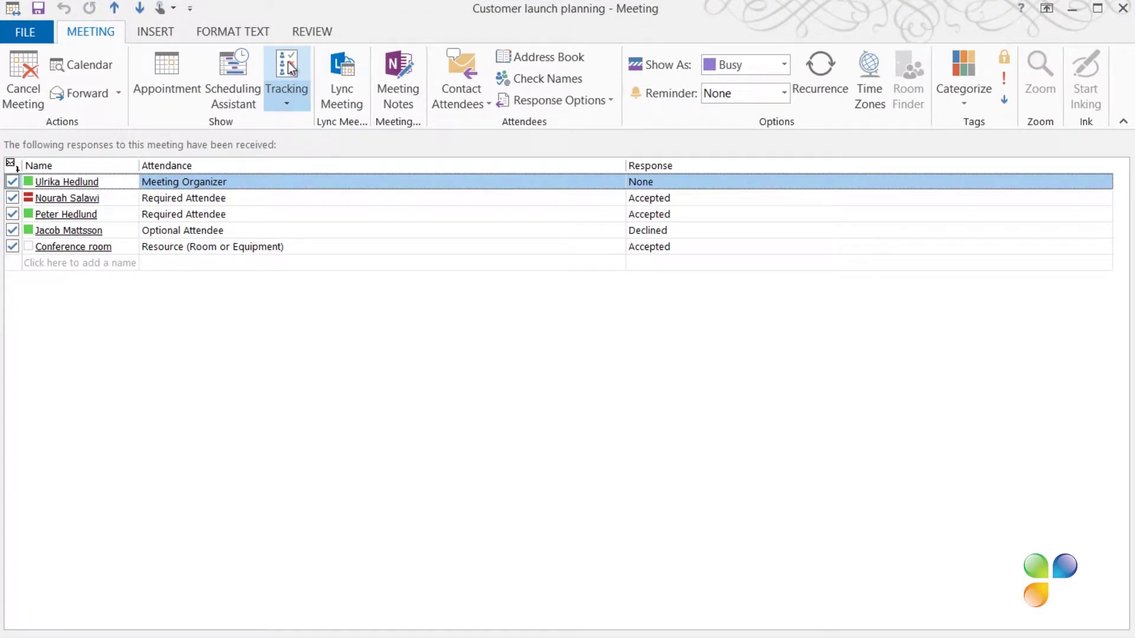
pyautogui.click(1121, 10)
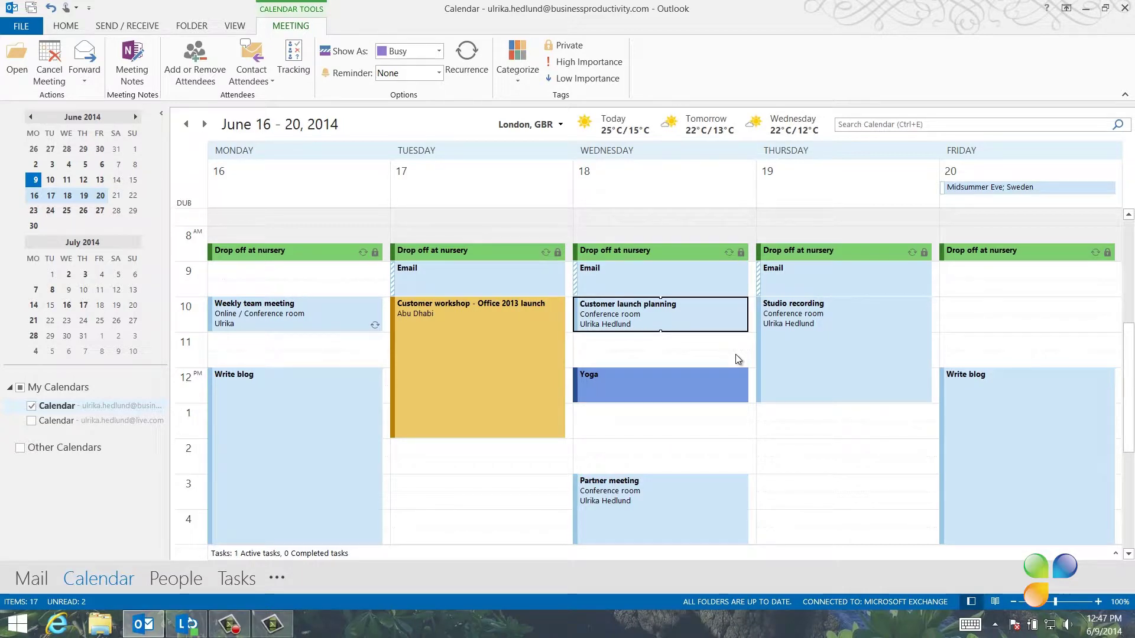
# Step: Mark Wednesday's Yoga appointment Private and verify the setting in its right-click menu
pyautogui.click(681, 391)
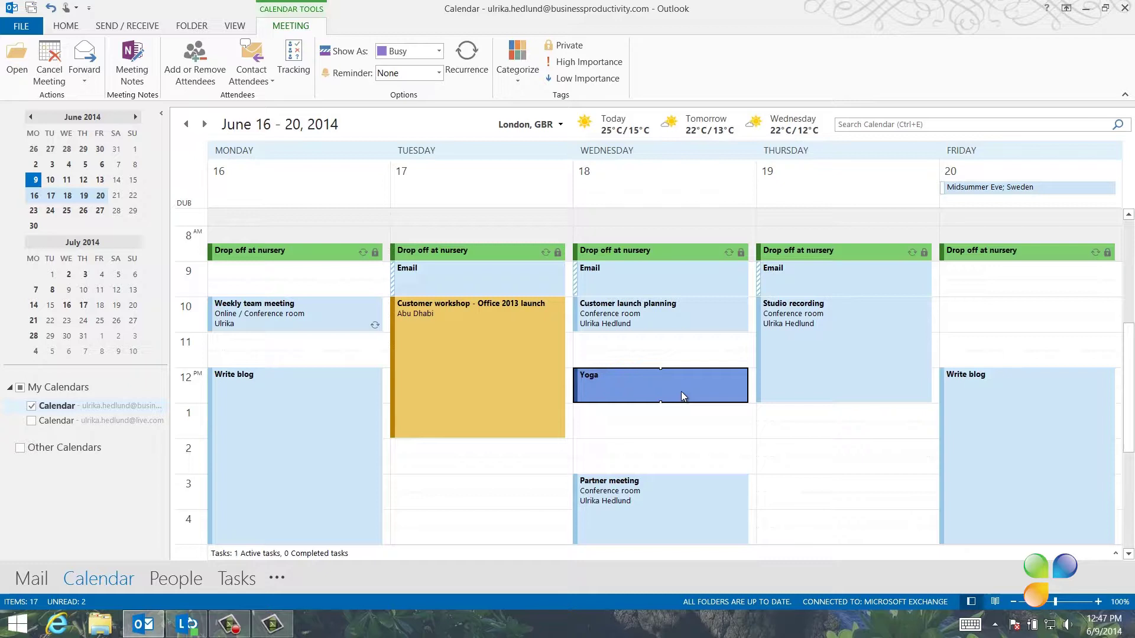
pyautogui.moveTo(681, 392)
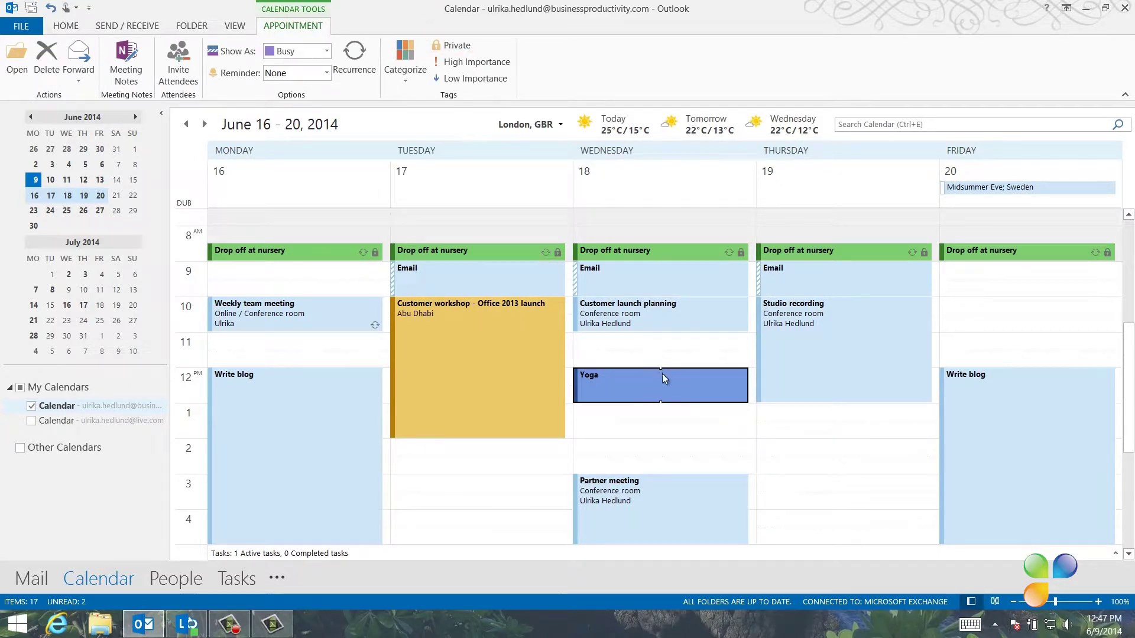
pyautogui.click(458, 46)
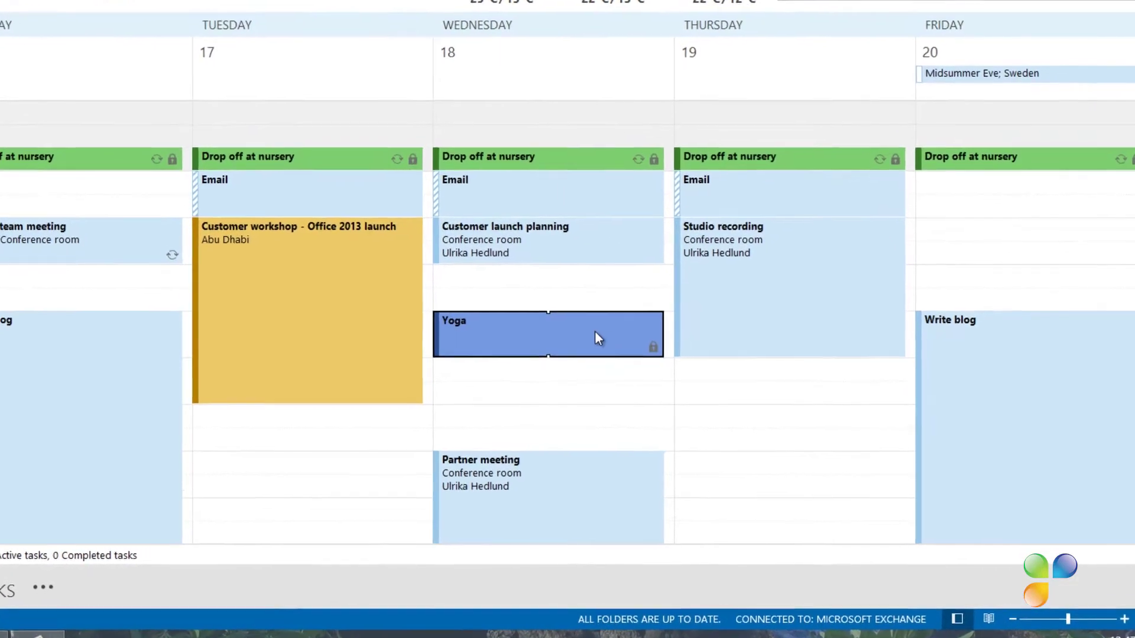
pyautogui.rightClick(667, 369)
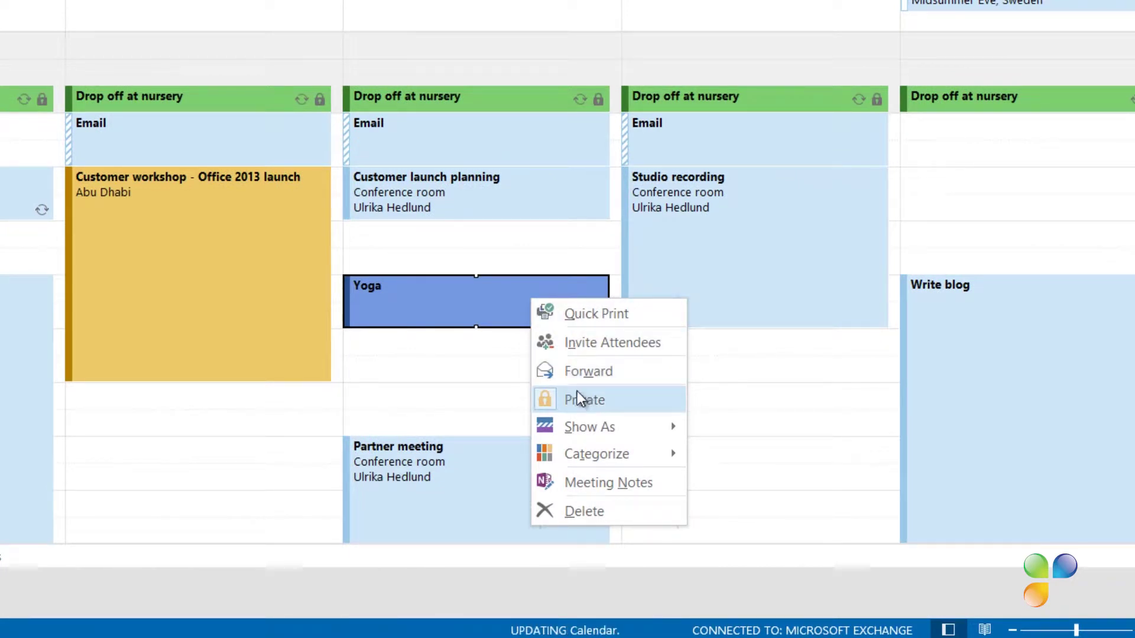
pyautogui.press('Escape')
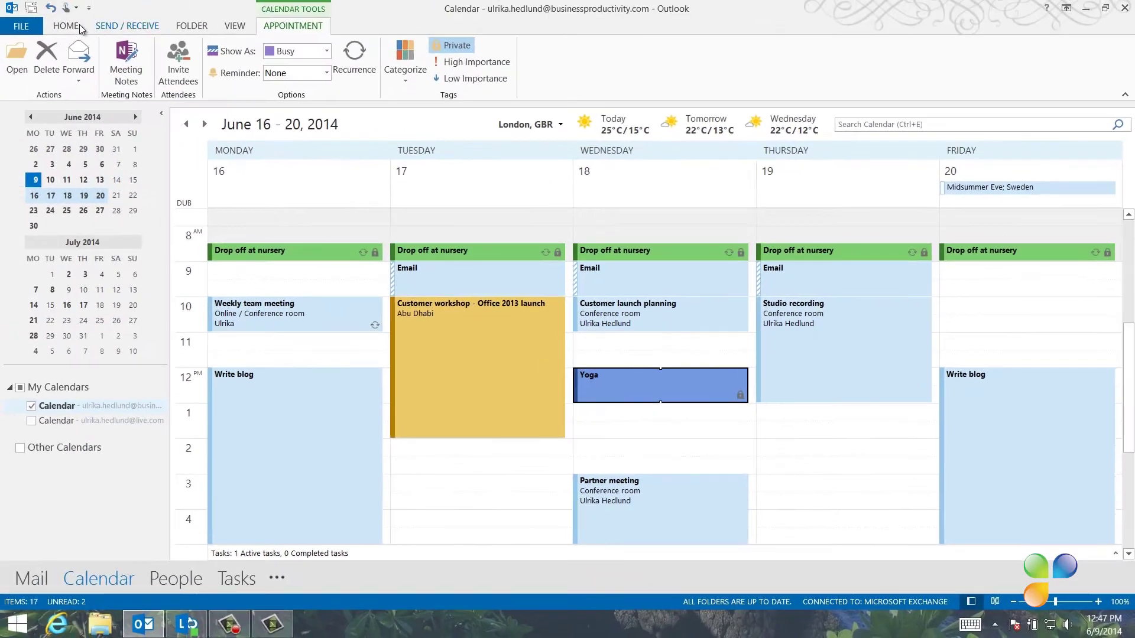
pyautogui.click(65, 26)
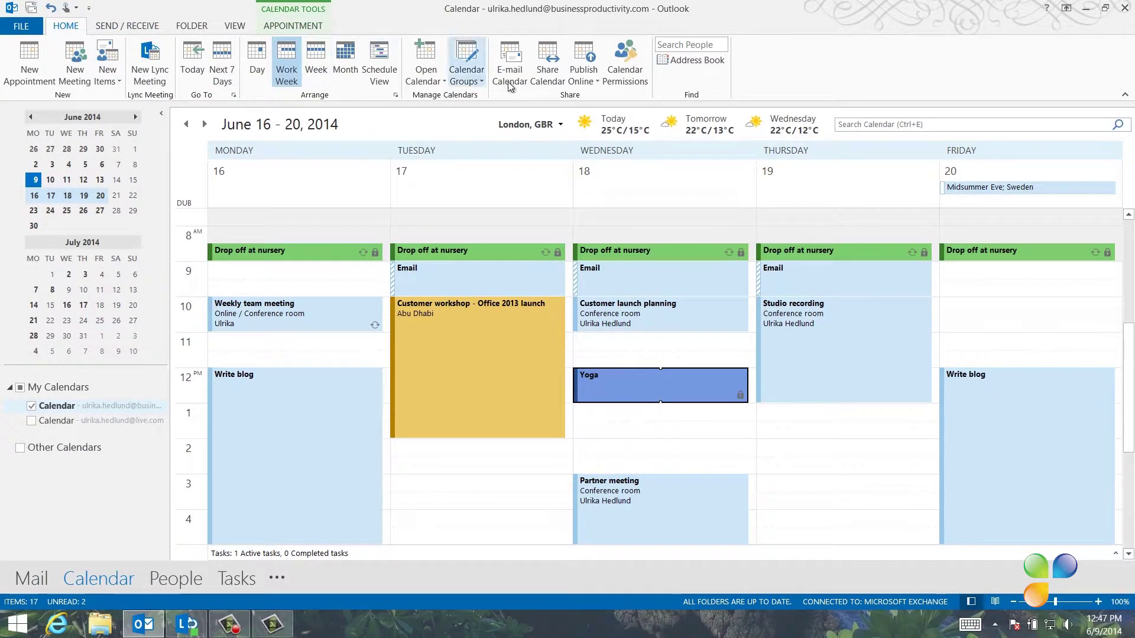
# Step: Address a calendar sharing invitation to four colleagues from the address book
pyautogui.click(546, 71)
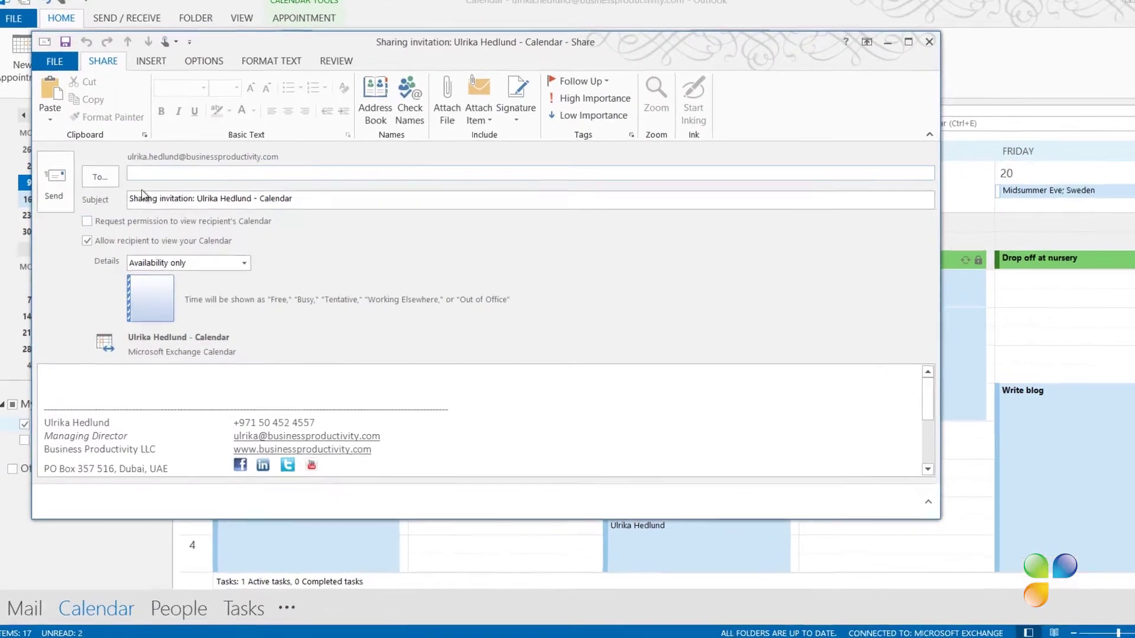
pyautogui.click(89, 171)
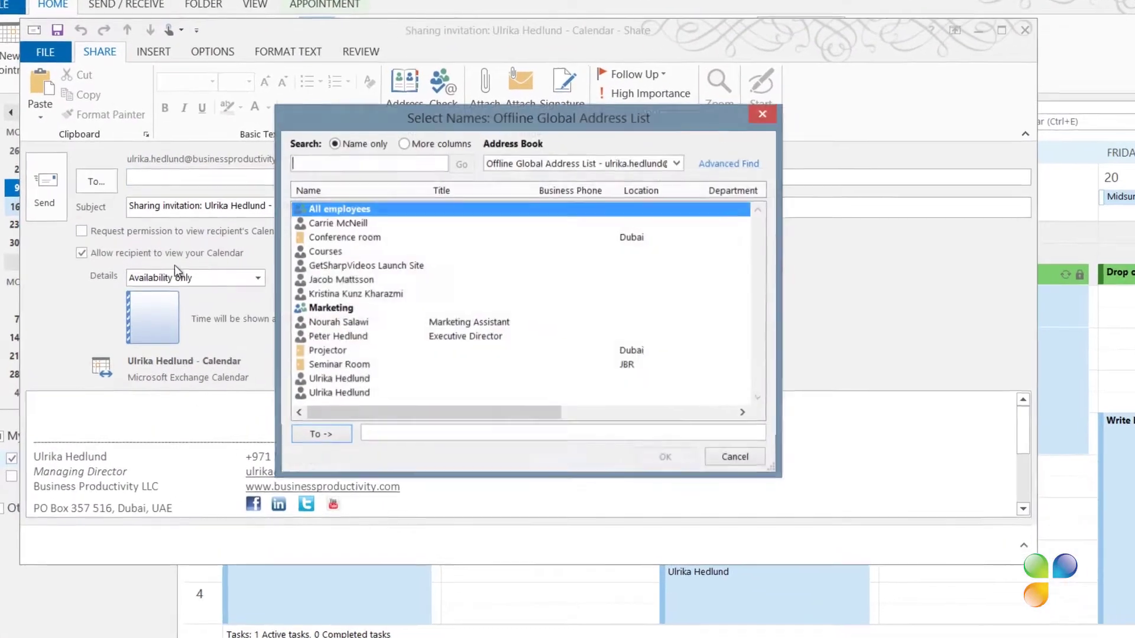
pyautogui.click(364, 309)
pyautogui.keyDown('ctrl'); pyautogui.click(363, 295); pyautogui.keyUp('ctrl')
pyautogui.keyDown('ctrl'); pyautogui.click(364, 342); pyautogui.keyUp('ctrl')
pyautogui.keyDown('ctrl'); pyautogui.click(364, 358); pyautogui.keyUp('ctrl')
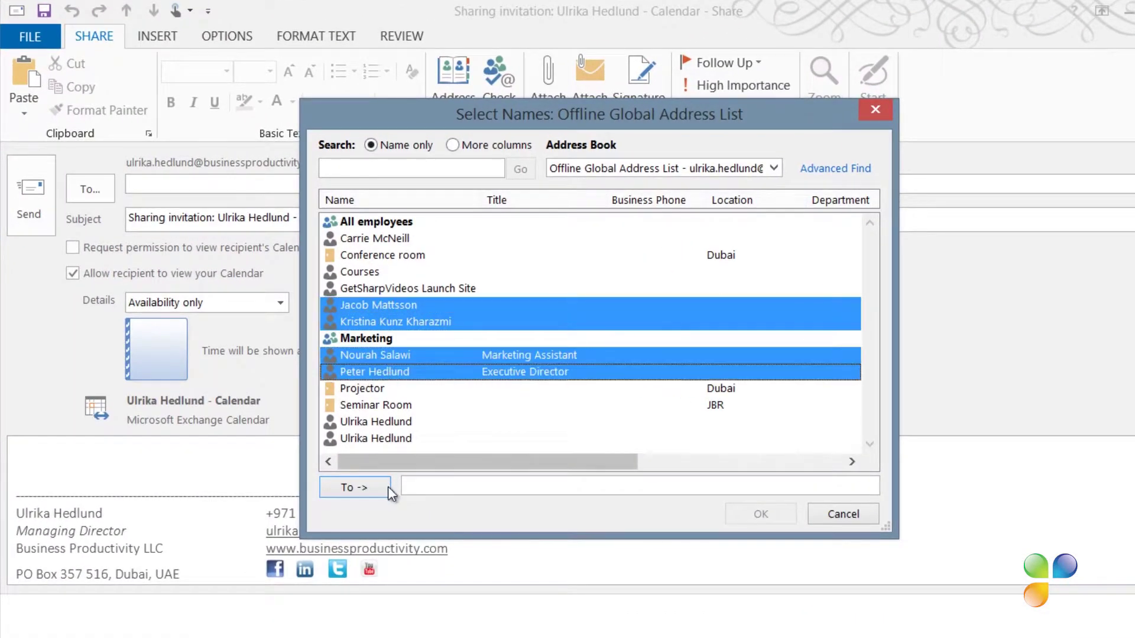
pyautogui.click(355, 466)
pyautogui.click(761, 513)
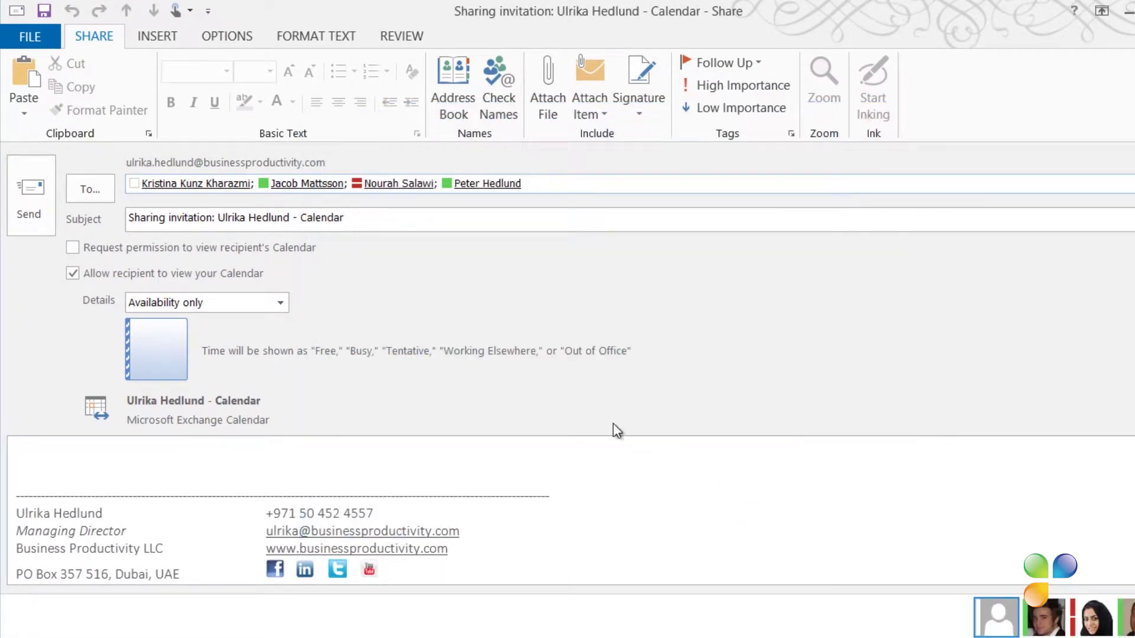
# Step: Share Full details, request access to their calendars, and send it to all recipients
pyautogui.click(280, 304)
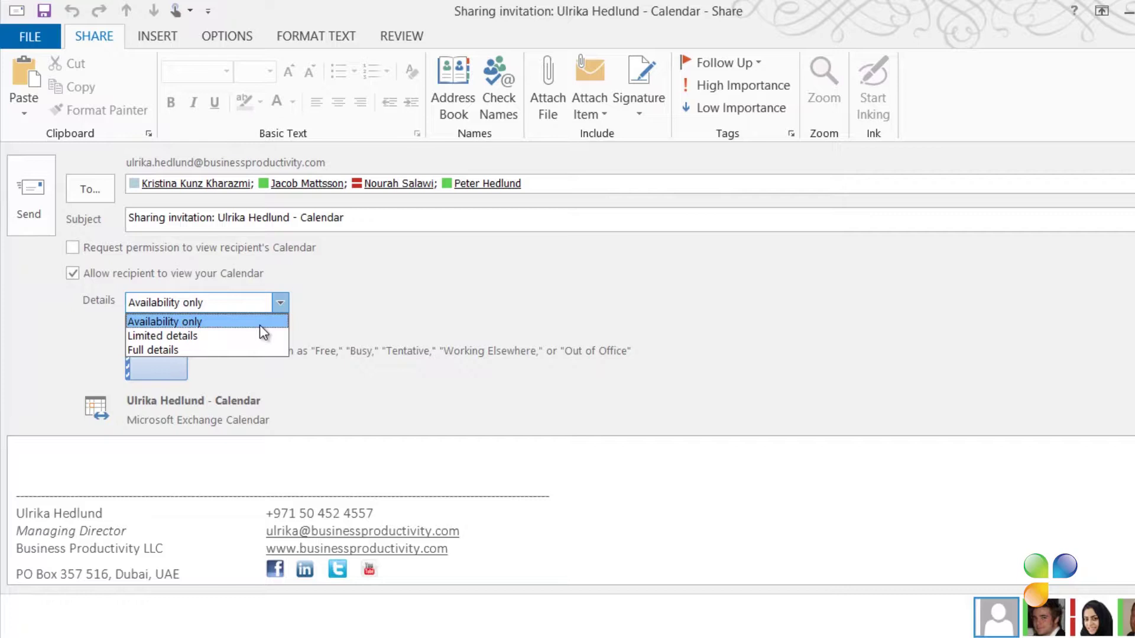
pyautogui.click(258, 349)
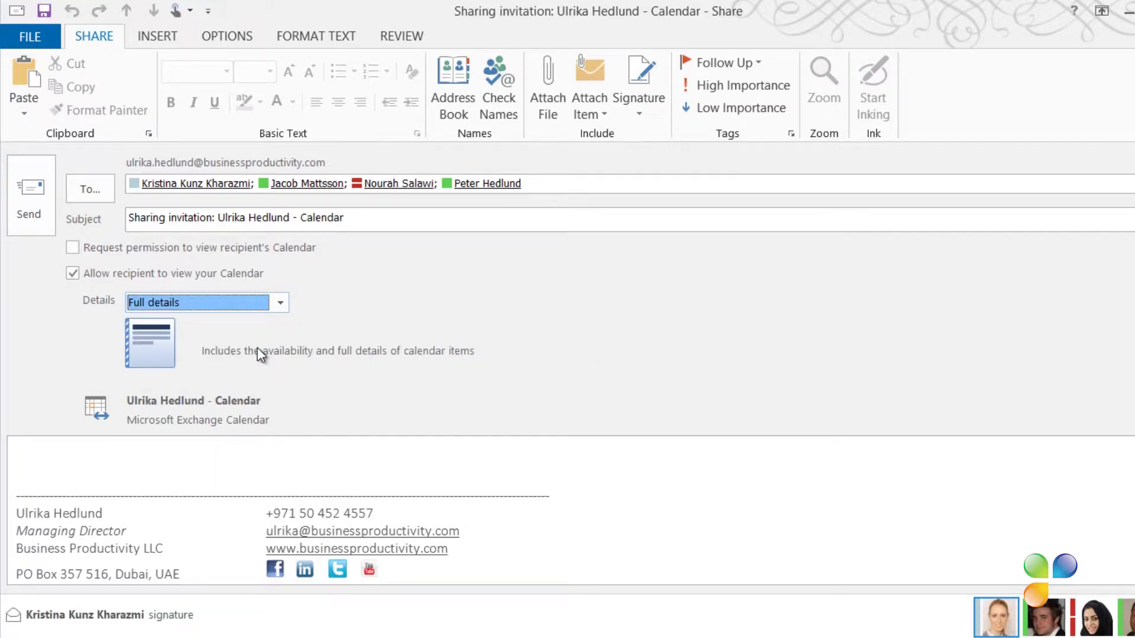
pyautogui.click(73, 247)
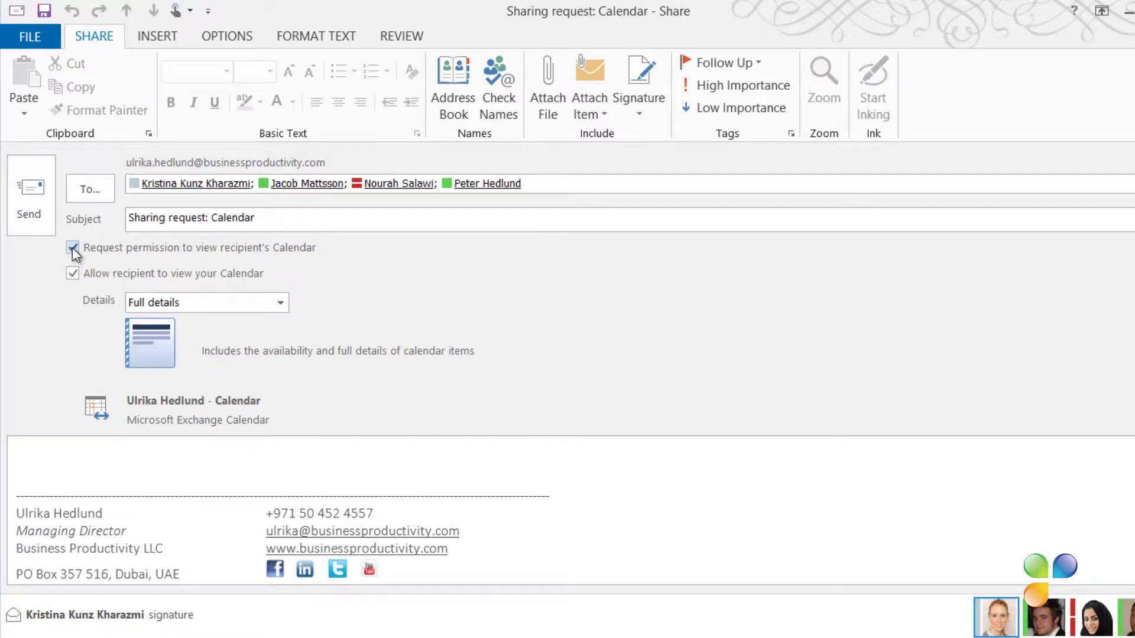
pyautogui.click(42, 208)
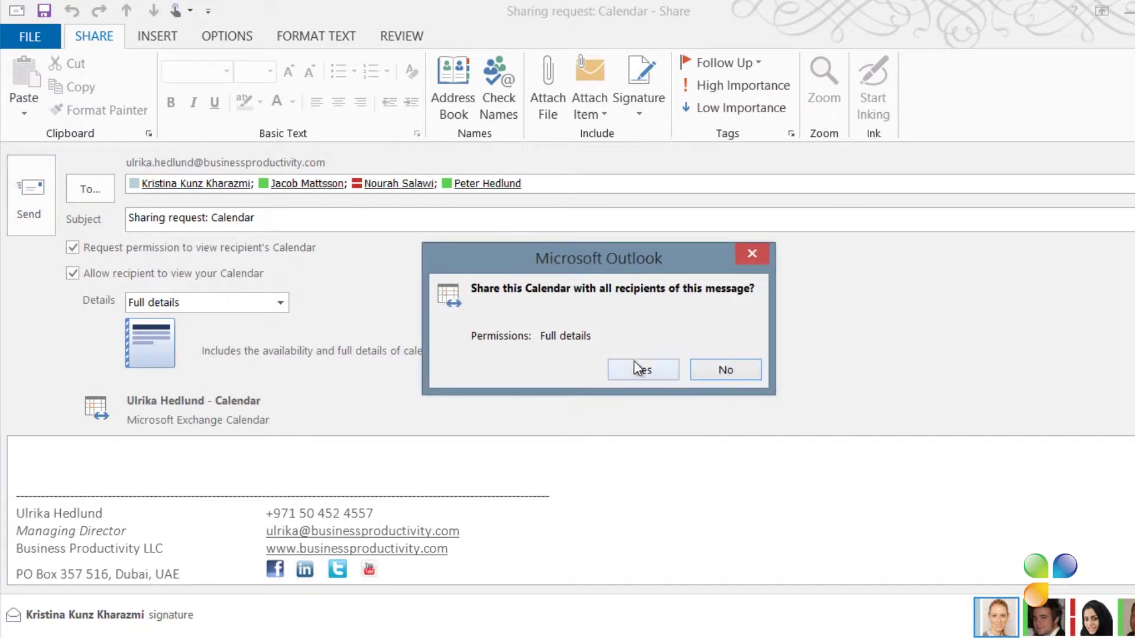
pyautogui.click(650, 369)
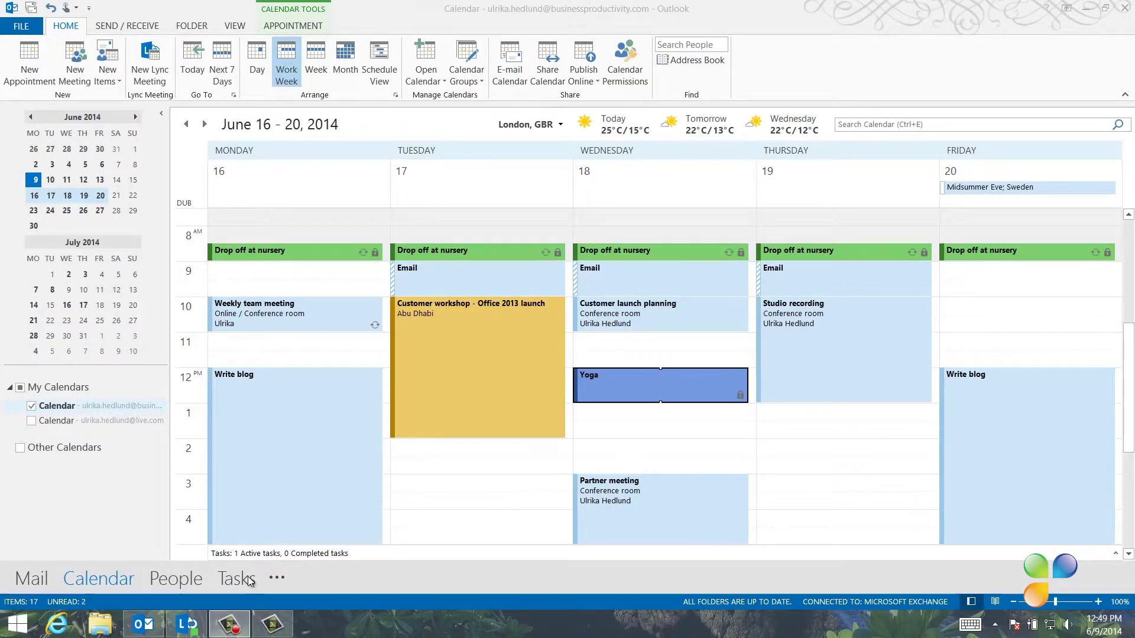
# Step: Give the Default user the Reviewer permission level on the calendar and apply it
pyautogui.click(627, 59)
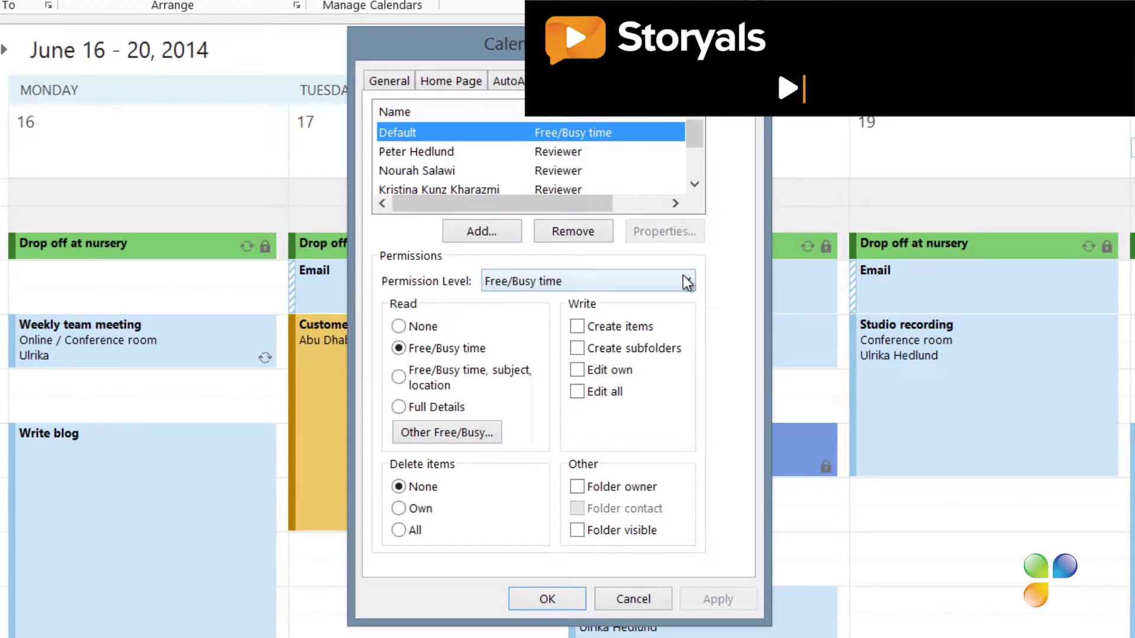
pyautogui.click(686, 282)
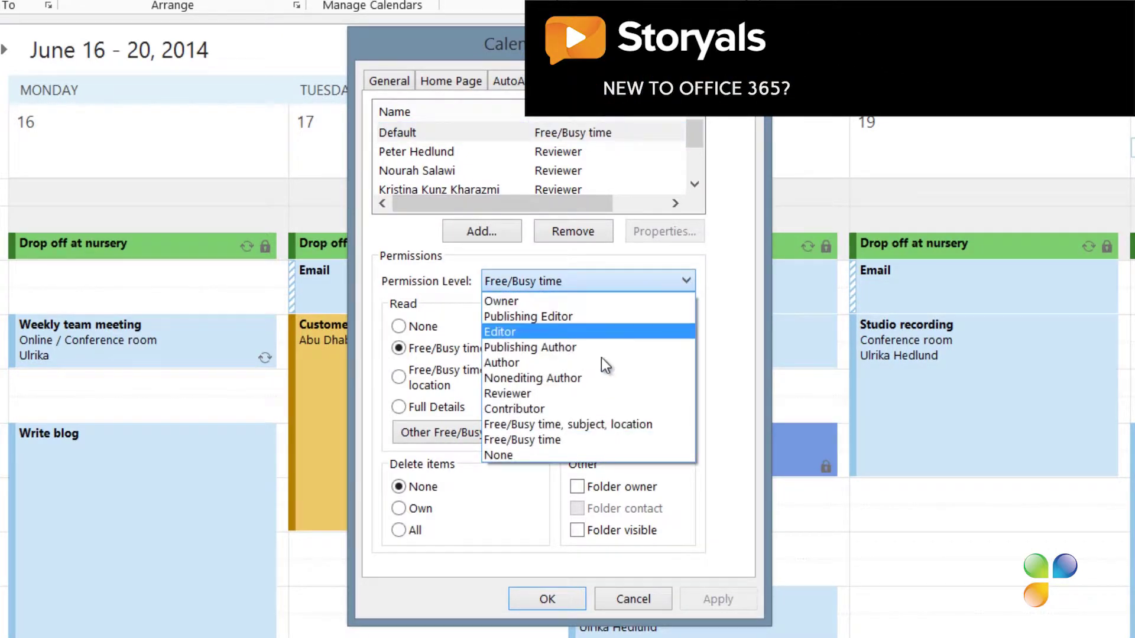
pyautogui.press('Escape')
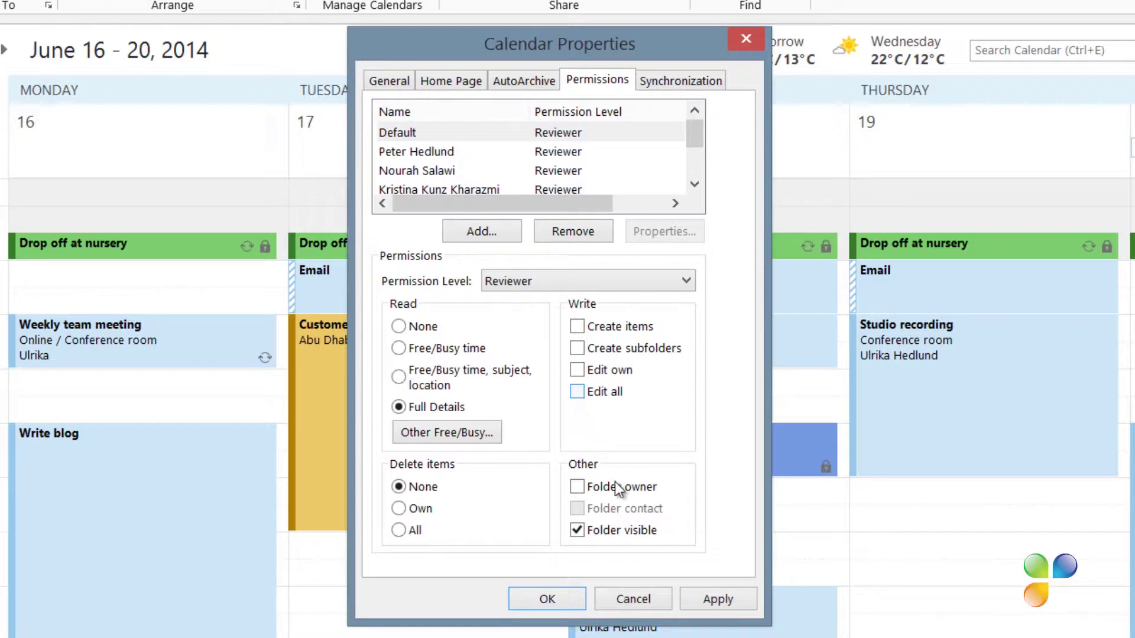
pyautogui.click(722, 598)
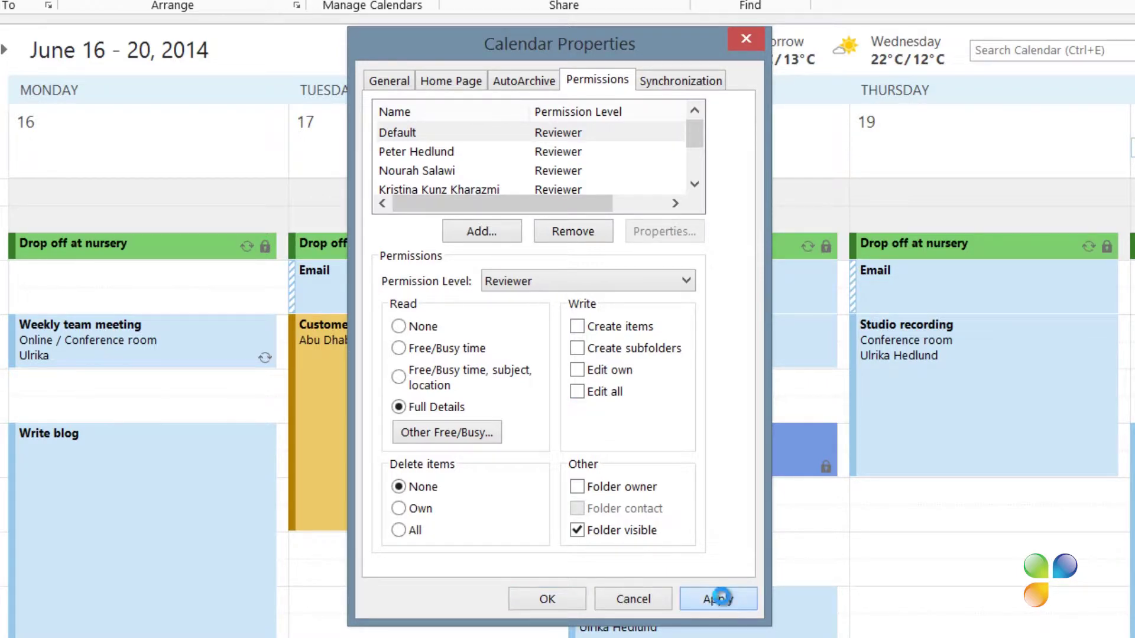
pyautogui.click(552, 601)
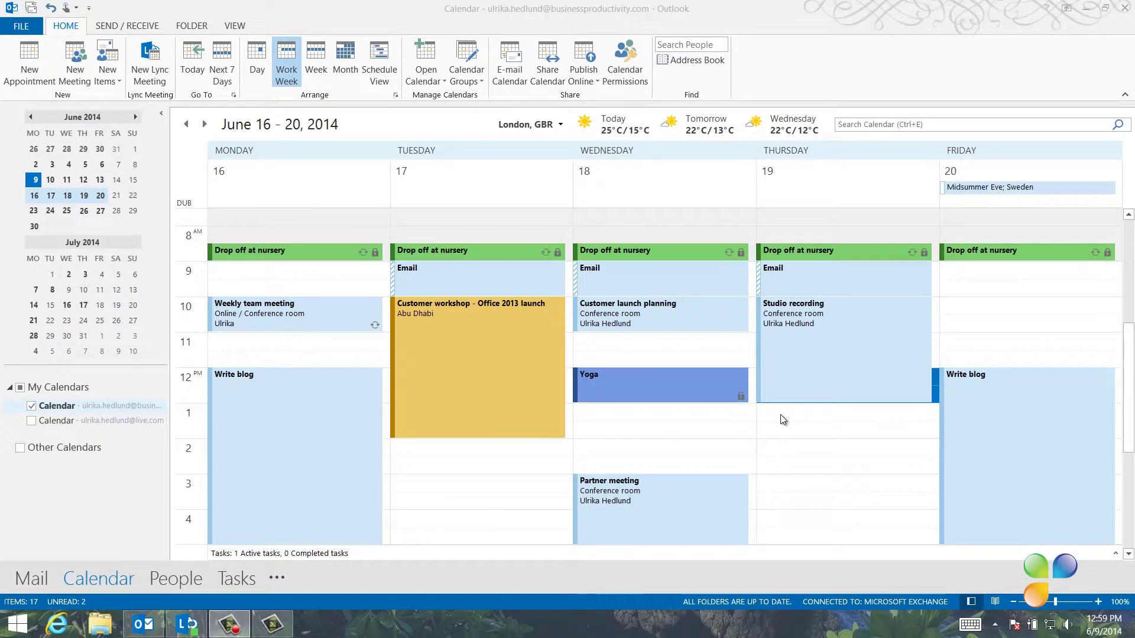
# Step: Switch to Day view on Thursday, June 19 and choose Open Calendar from Address Book
pyautogui.click(780, 415)
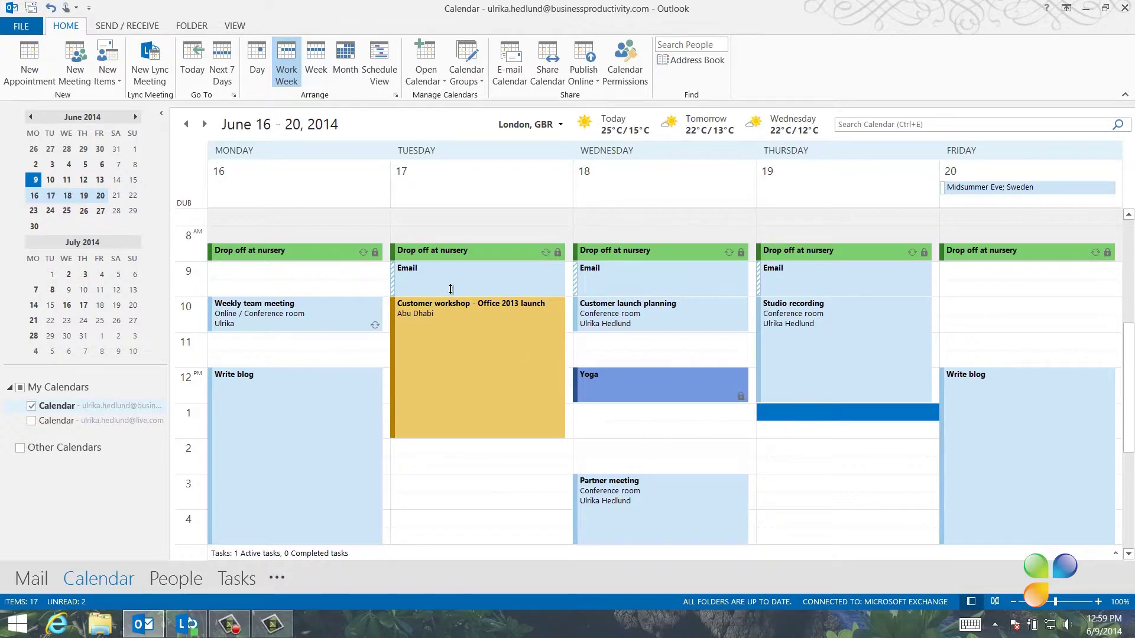
pyautogui.click(262, 72)
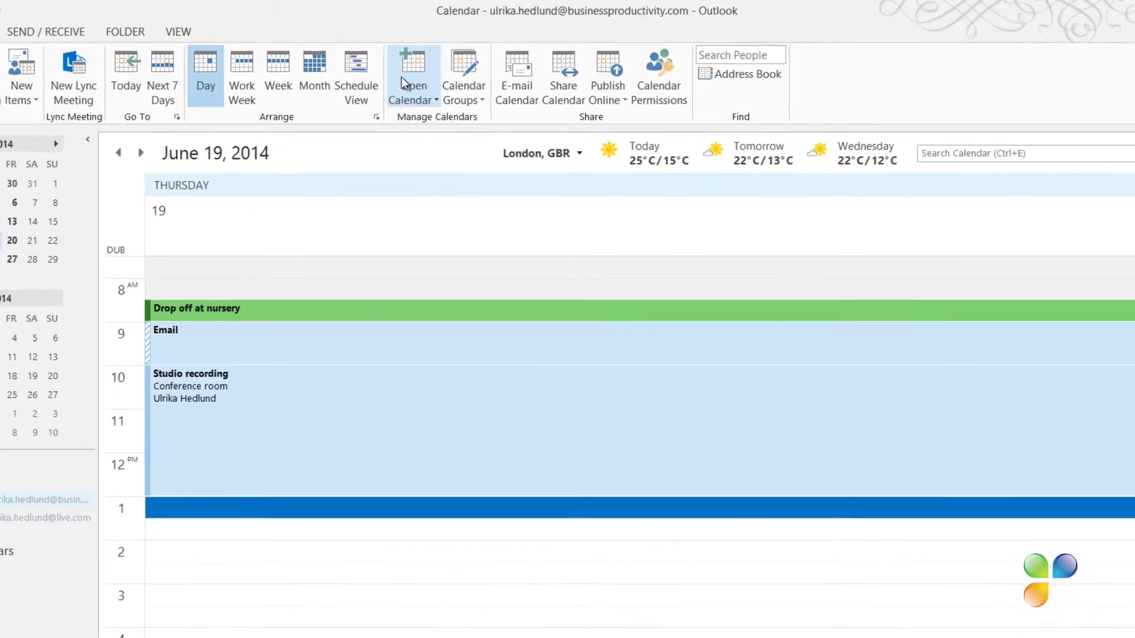
pyautogui.click(401, 77)
# Step: Pick the three colleagues from the address book and show their calendars beside yours for June 19
pyautogui.click(421, 118)
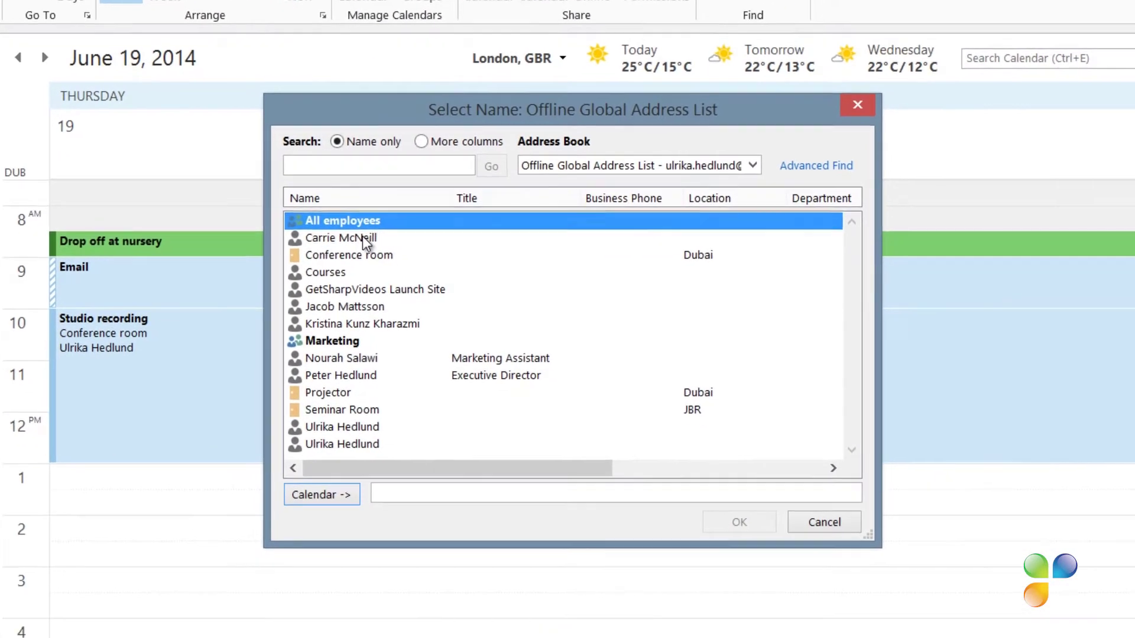
pyautogui.click(392, 340)
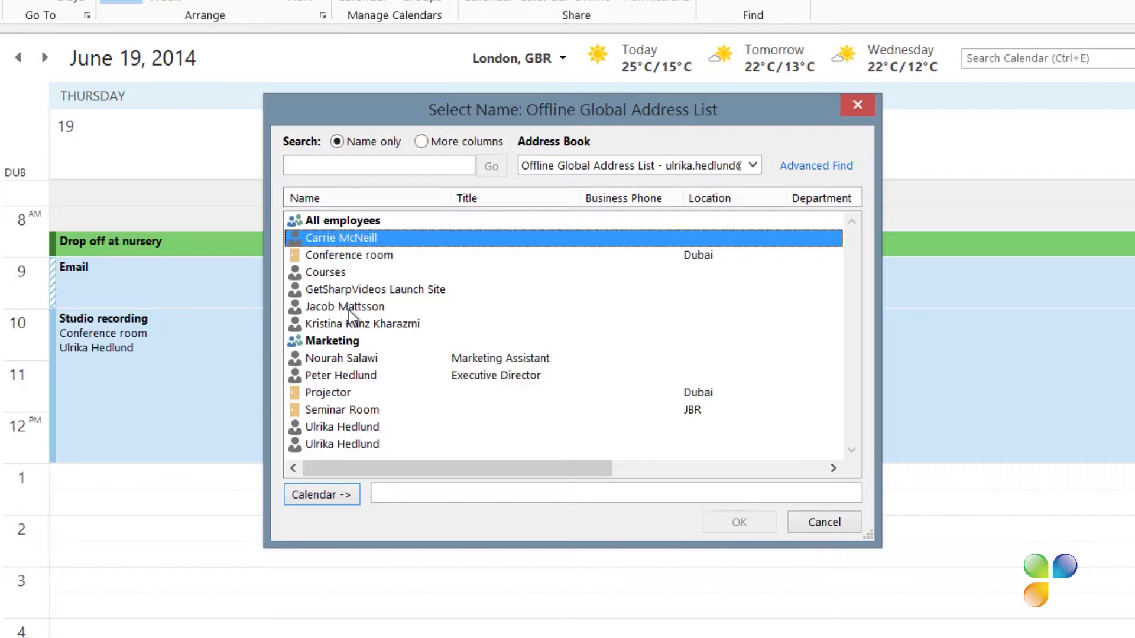
pyautogui.keyDown('ctrl'); pyautogui.click(357, 359); pyautogui.keyUp('ctrl')
pyautogui.keyDown('ctrl'); pyautogui.click(356, 375); pyautogui.keyUp('ctrl')
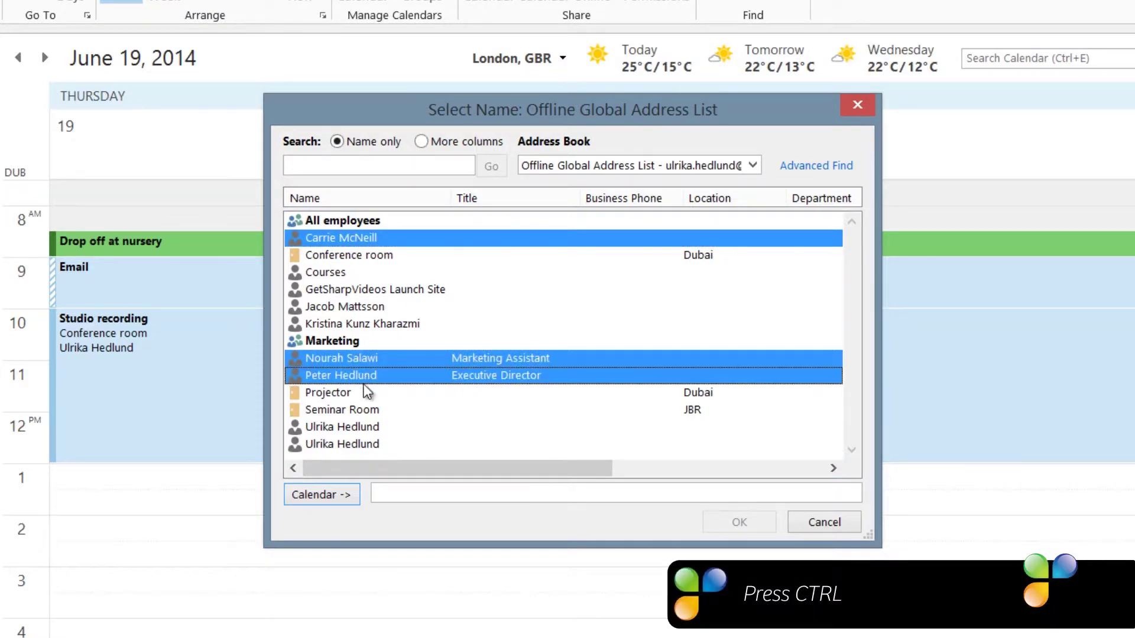
pyautogui.click(323, 494)
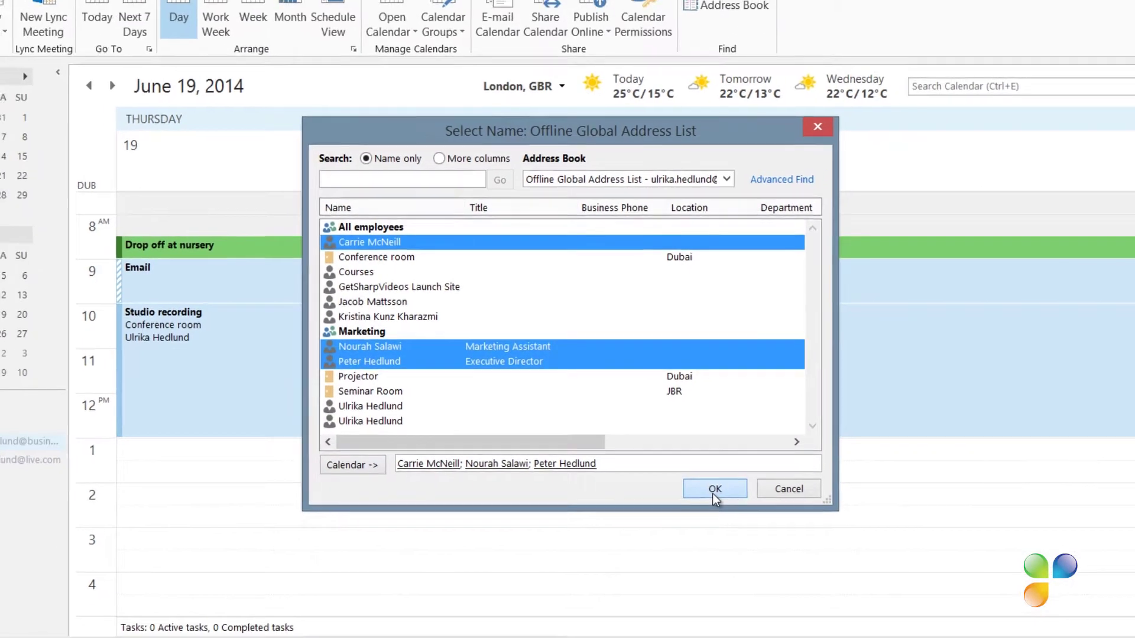
pyautogui.click(713, 494)
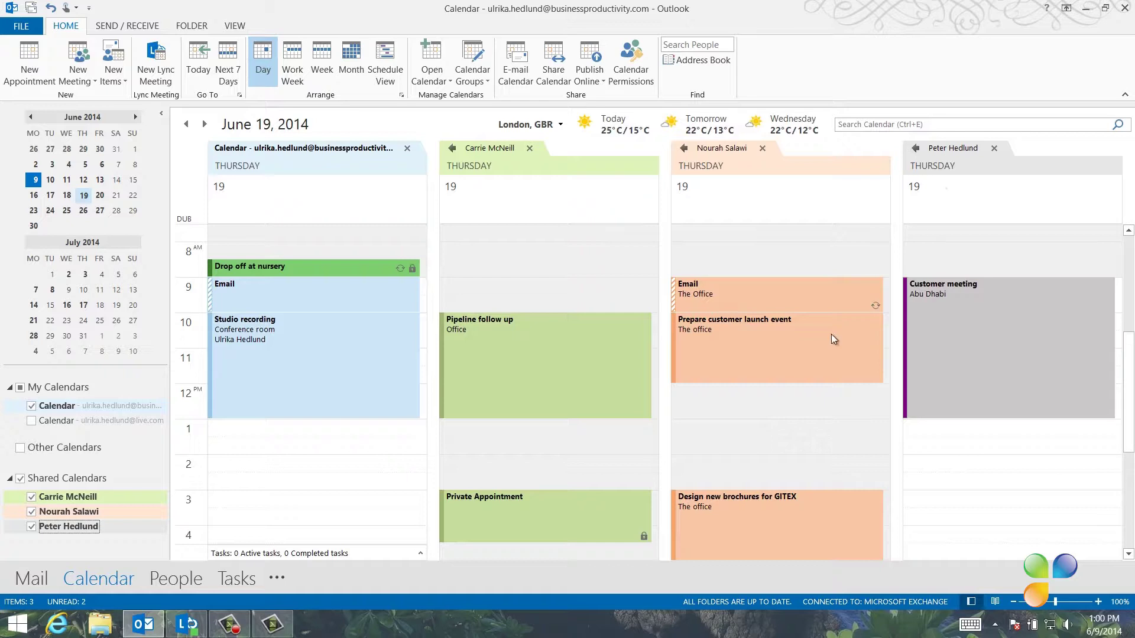
# Step: IM the colleague asking if he can return from Abu Dhabi for a 1 pm Thursday lunch meeting
pyautogui.moveTo(175, 579)
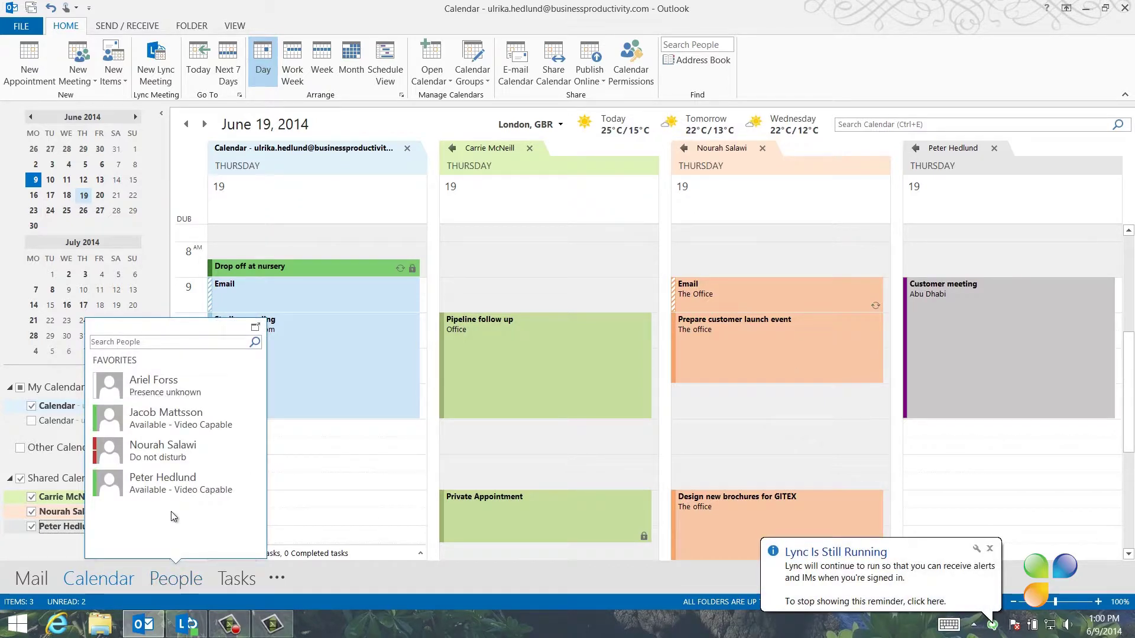
pyautogui.moveTo(169, 494)
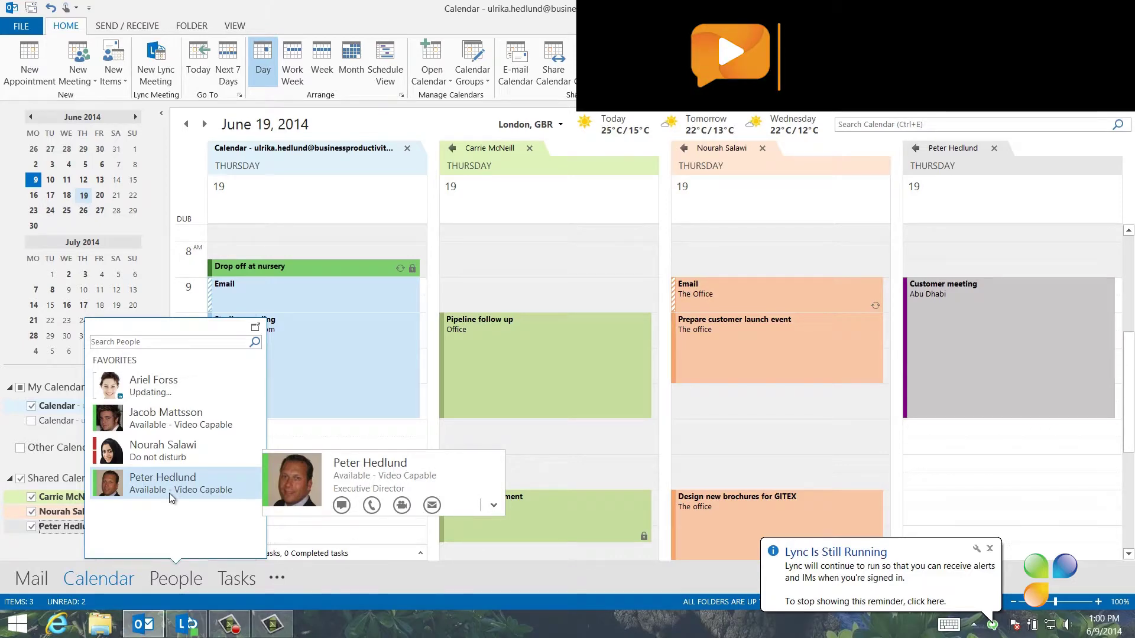
pyautogui.click(341, 505)
pyautogui.write('P')
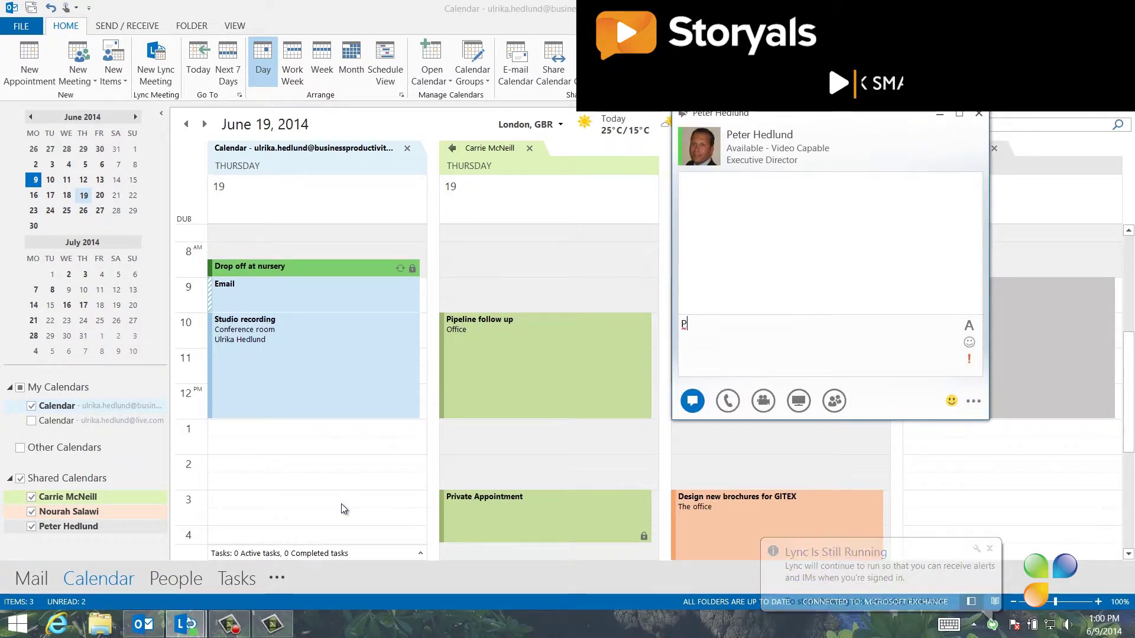
pyautogui.write('eter - can you make it back from Abu Dhabi for a lunch meeting at 1 pm on Thursday the 19th?')
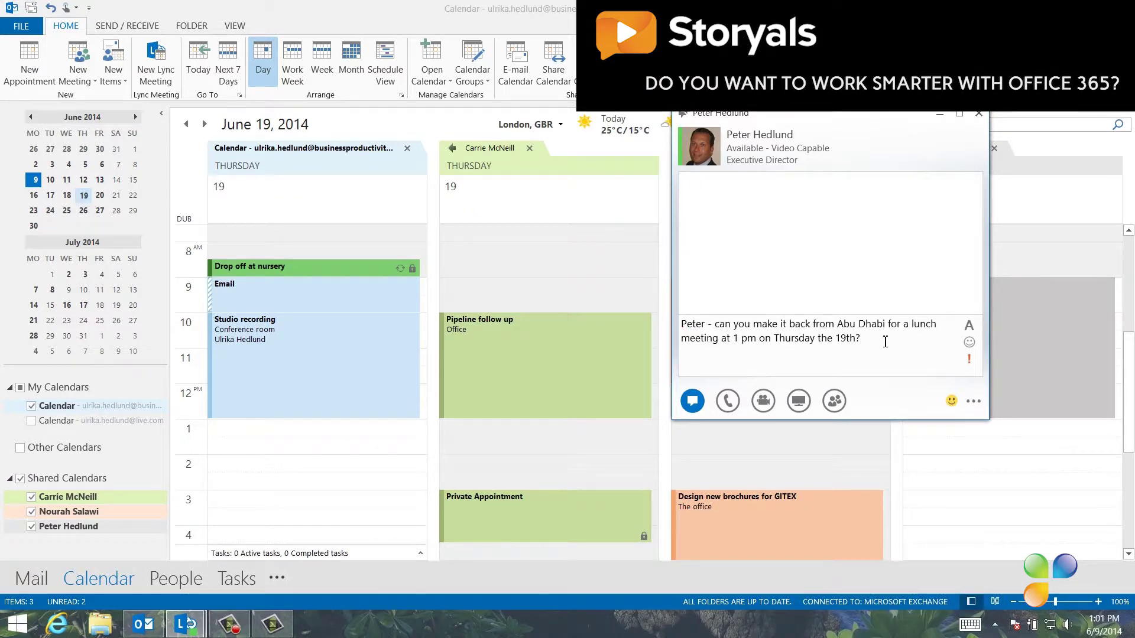
pyautogui.press('Return')
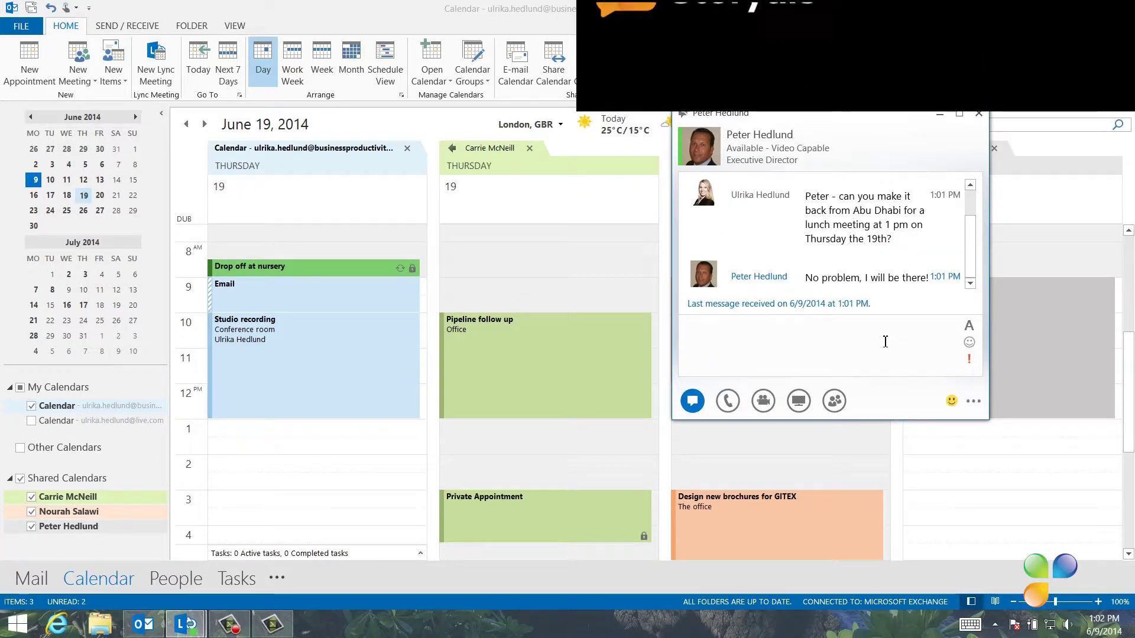
# Step: Reply 'Great!' to the colleague's yes and close the chat window
pyautogui.write('Gr eat!')
pyautogui.press('Return')
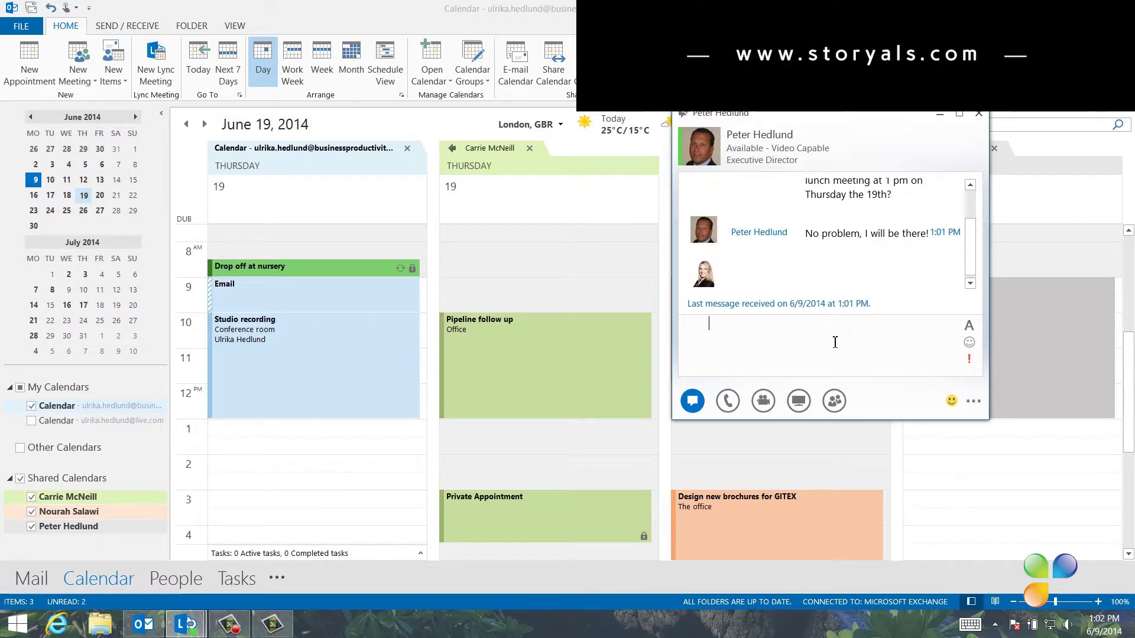
pyautogui.click(979, 113)
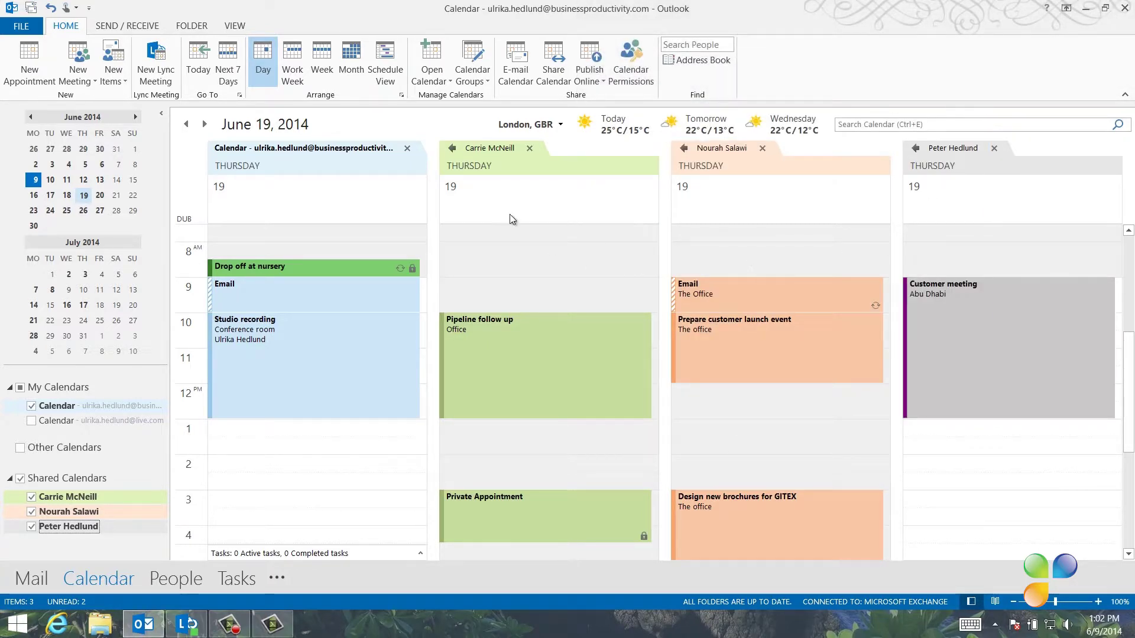
# Step: In Schedule View, book 1–2 pm June 19 for all four and send the Office cafeteria lunch invitation
pyautogui.click(393, 76)
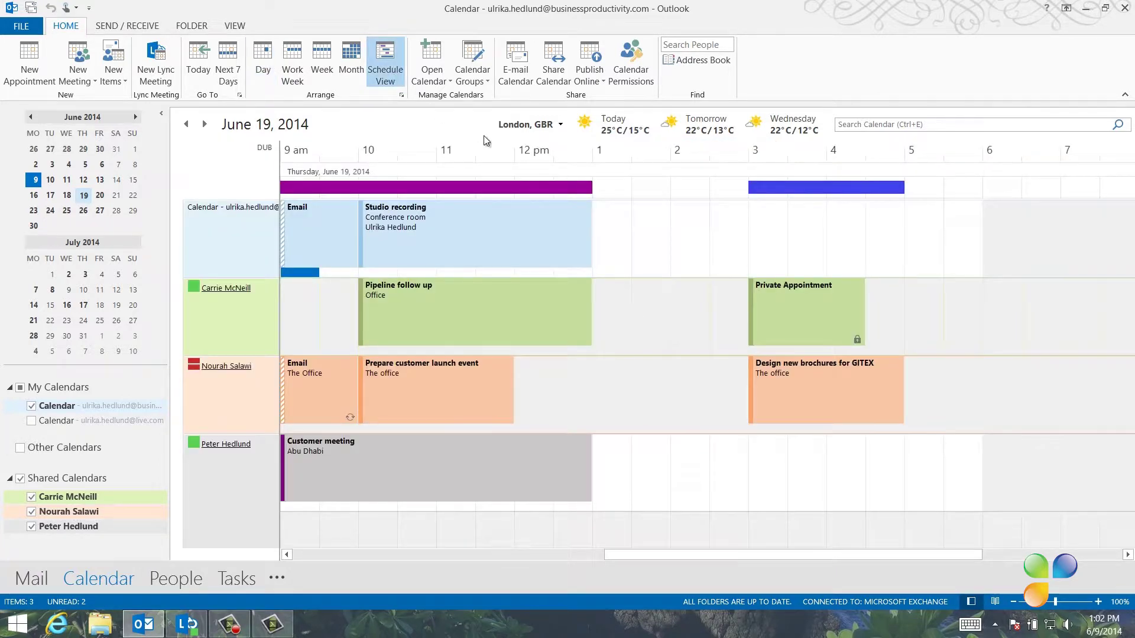
pyautogui.click(608, 155)
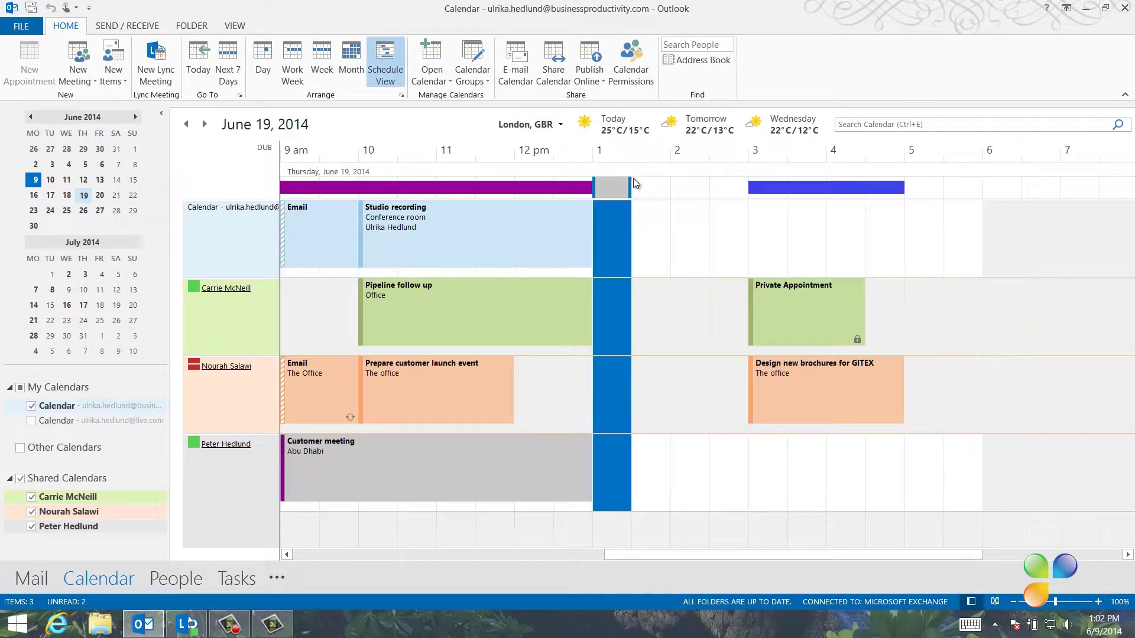
pyautogui.moveTo(635, 186); pyautogui.dragTo(667, 187)
pyautogui.click(665, 198)
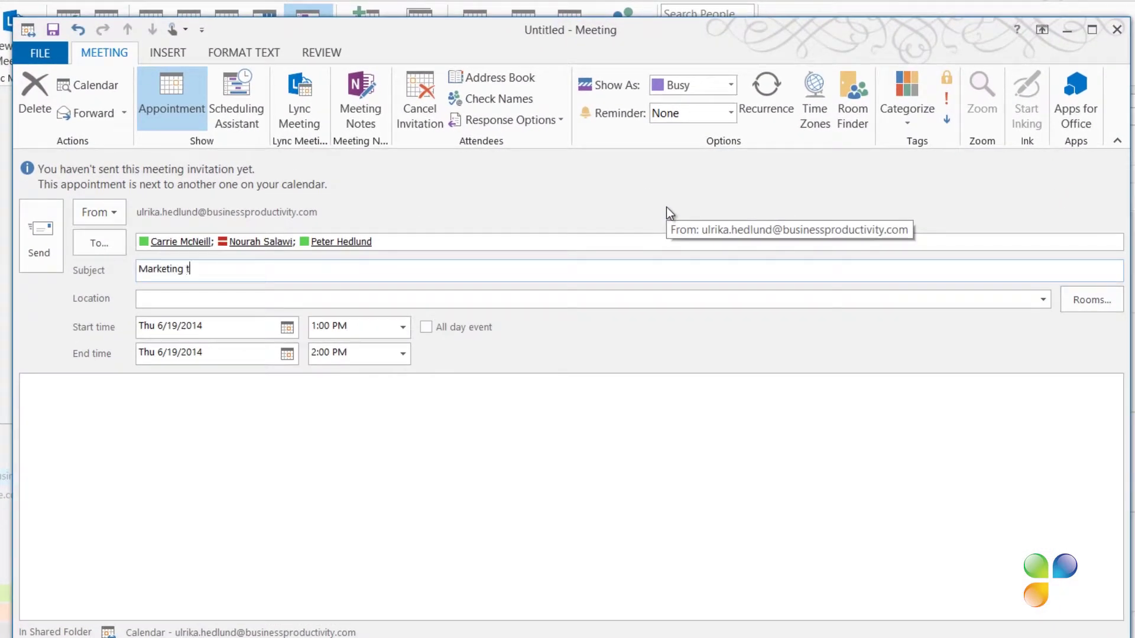
pyautogui.write('ch meeting')
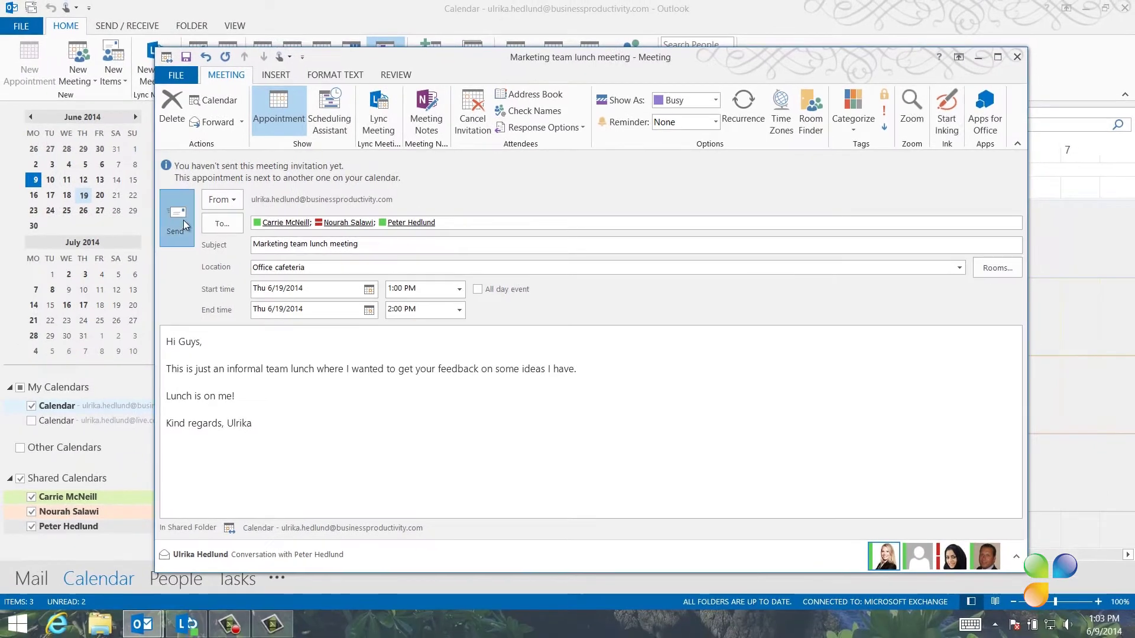
pyautogui.click(183, 225)
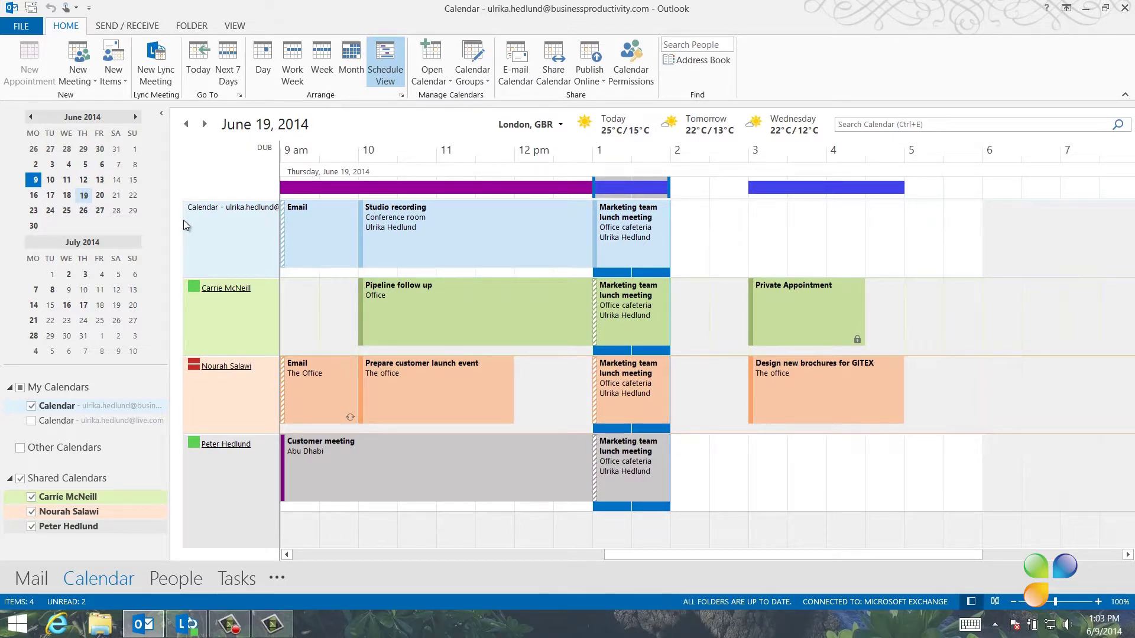
# Step: Hide the shared calendars, switch to Work Week, and create a calendar group named 'Marketing team'
pyautogui.click(21, 479)
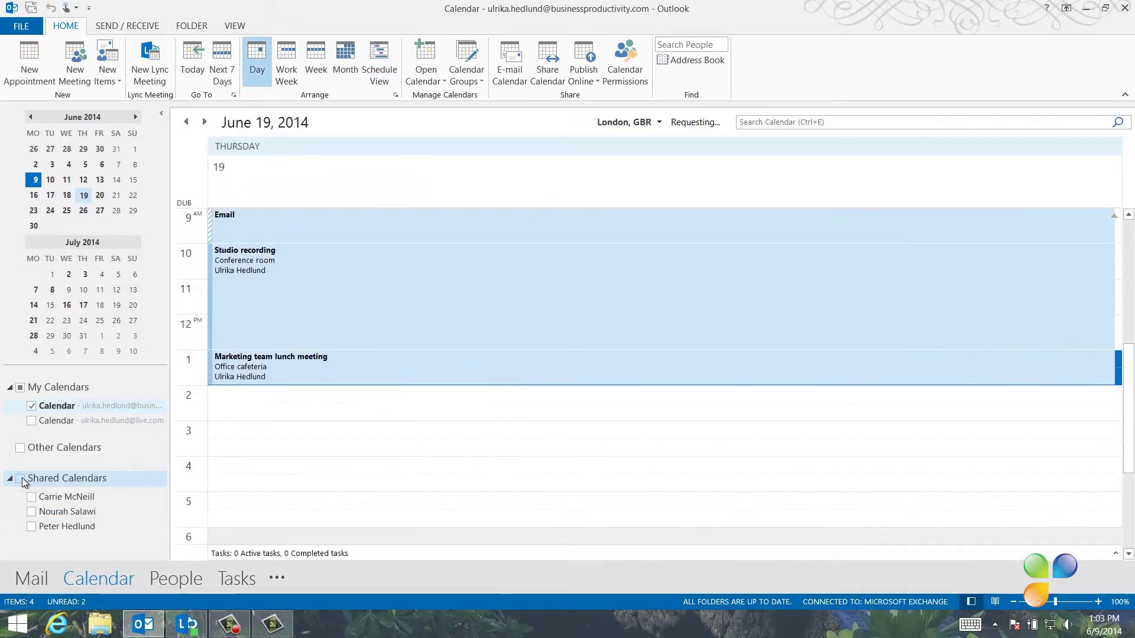
pyautogui.click(288, 59)
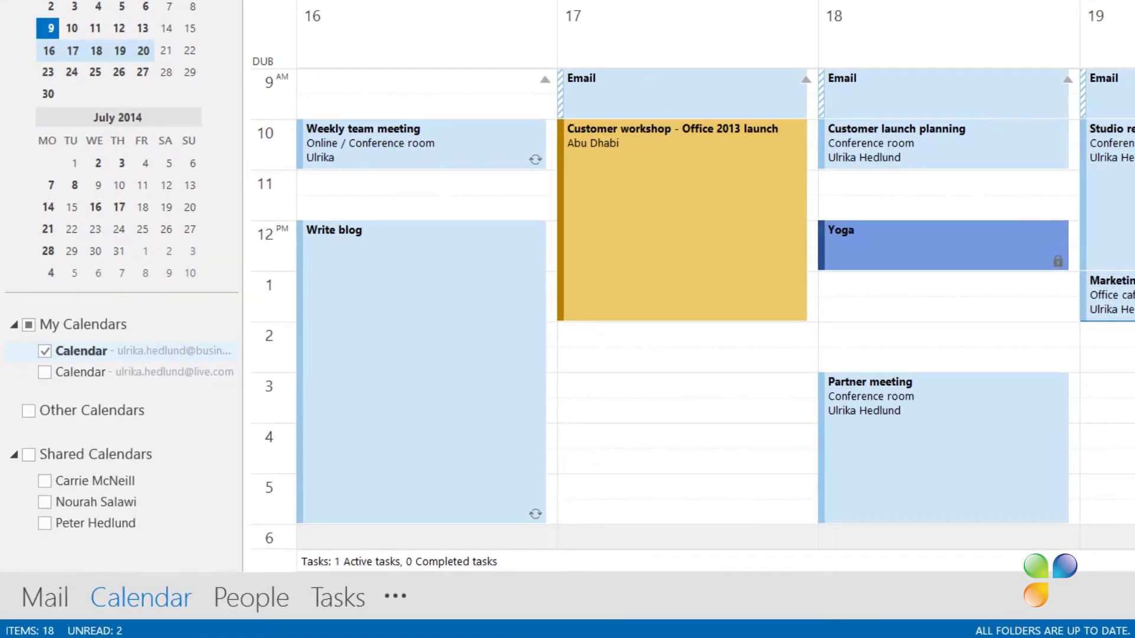
pyautogui.rightClick(129, 414)
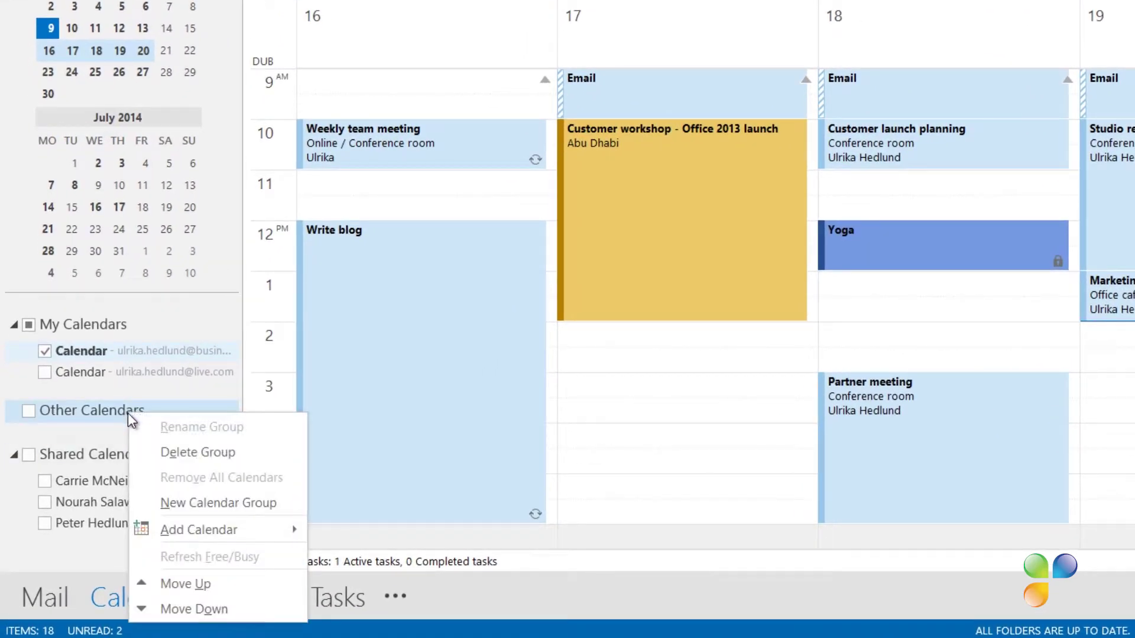
pyautogui.click(175, 503)
pyautogui.write('Marketing team')
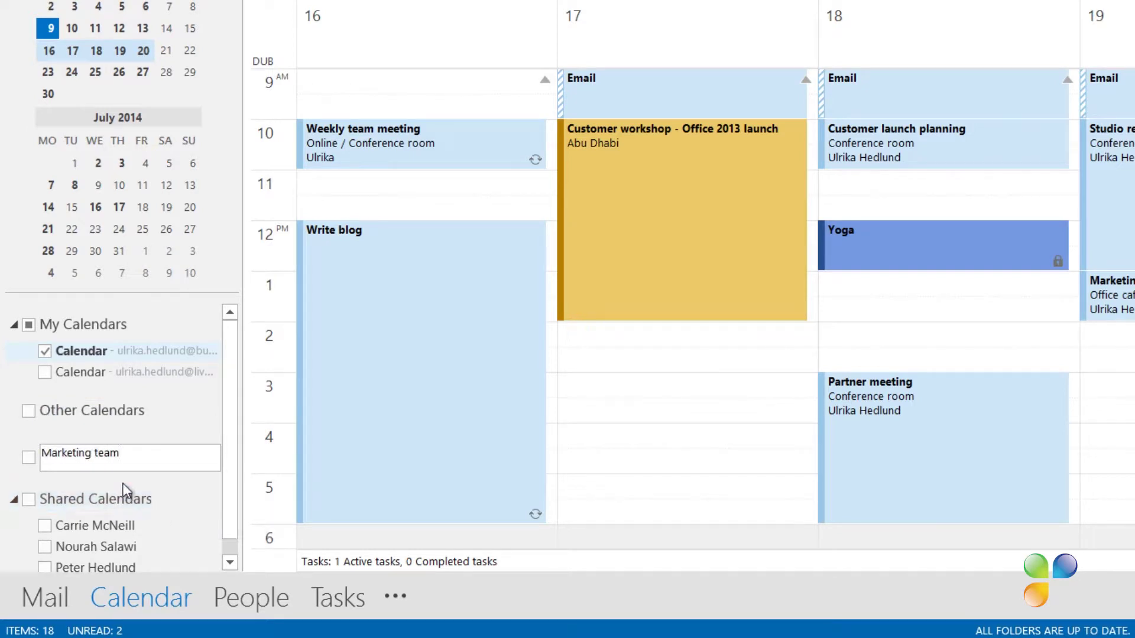
pyautogui.press('Return')
# Step: Add the three colleagues' calendars to the Marketing team group from the address book
pyautogui.rightClick(123, 467)
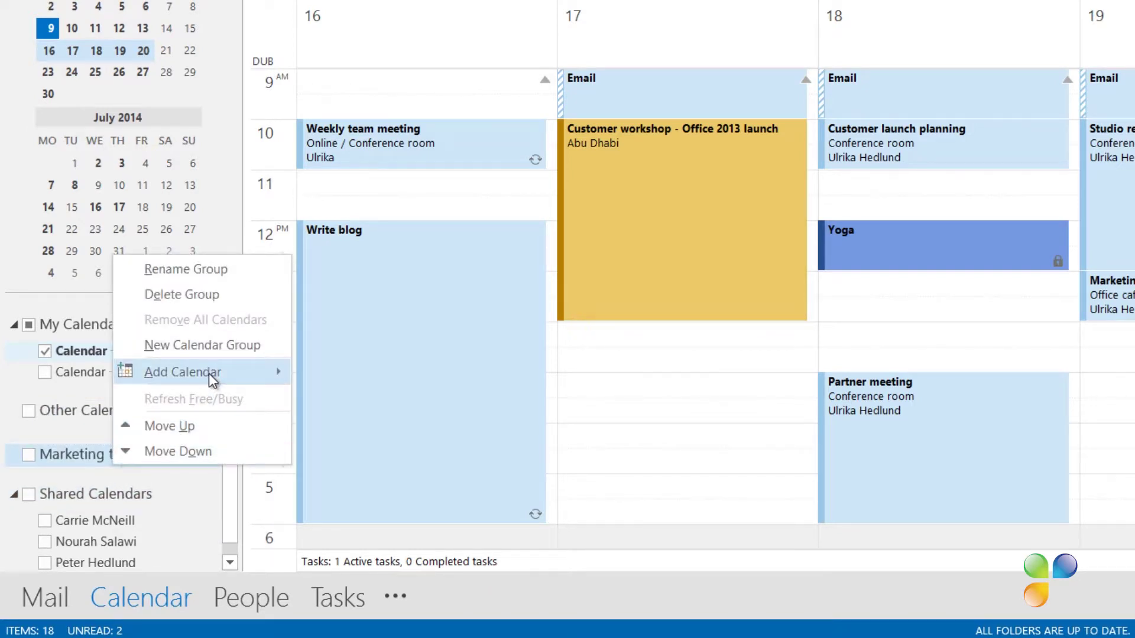
pyautogui.moveTo(208, 373)
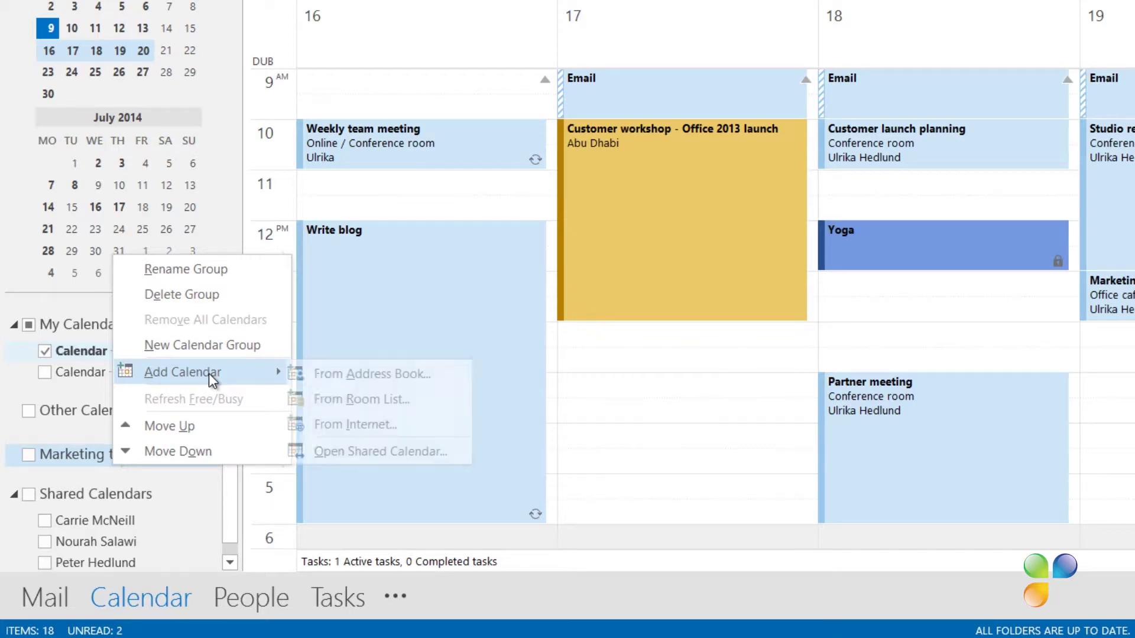
pyautogui.click(354, 374)
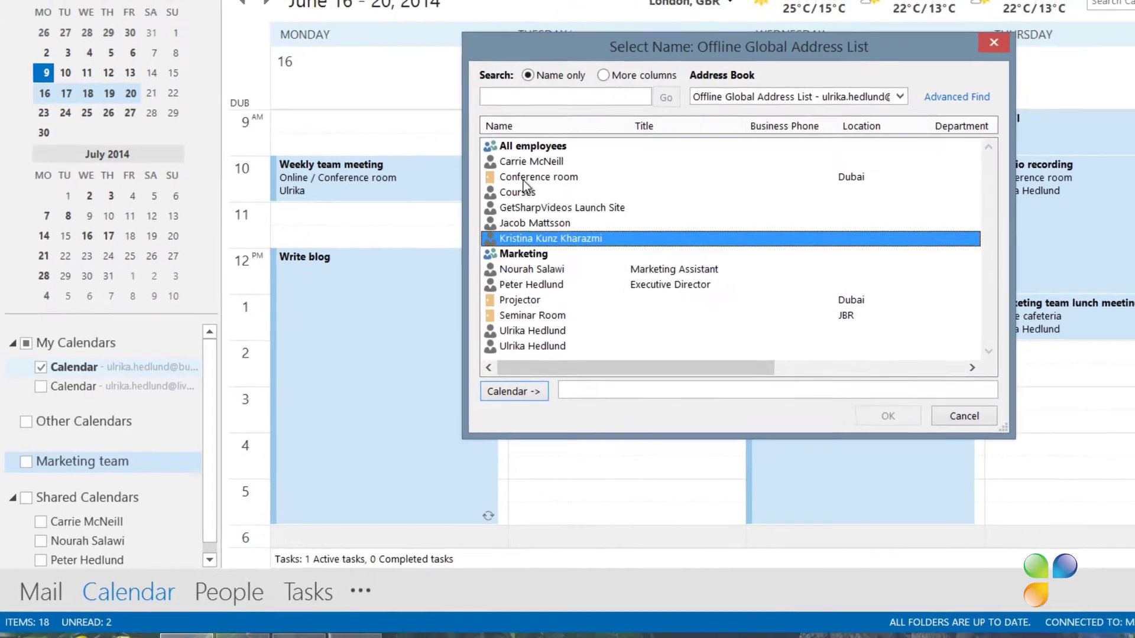
pyautogui.press('c')
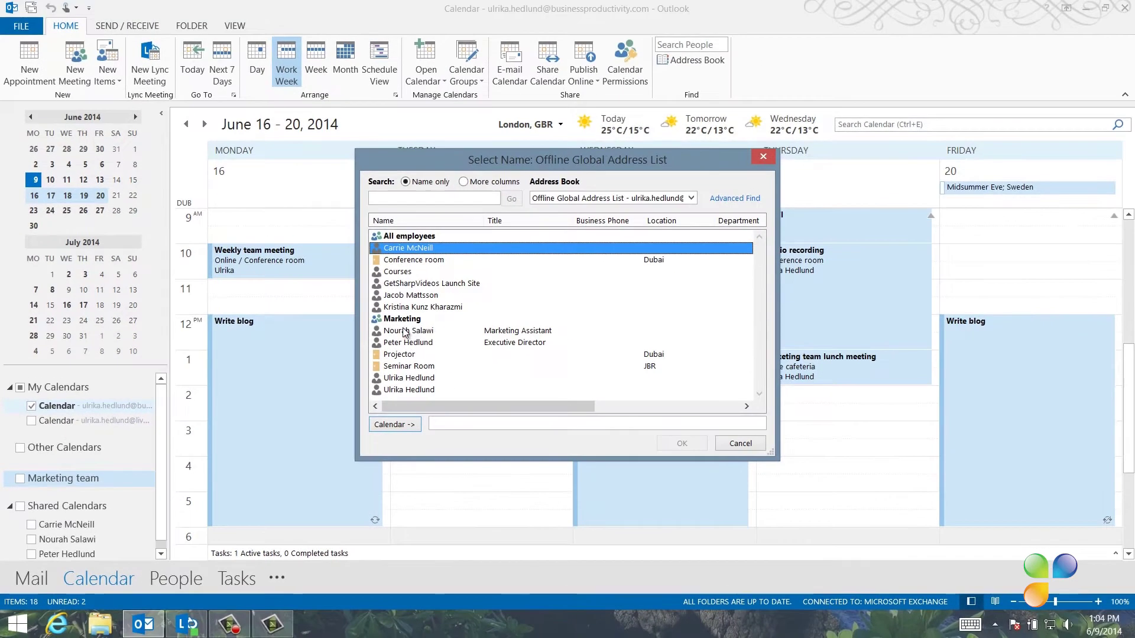
pyautogui.keyDown('ctrl'); pyautogui.click(405, 333); pyautogui.keyUp('ctrl')
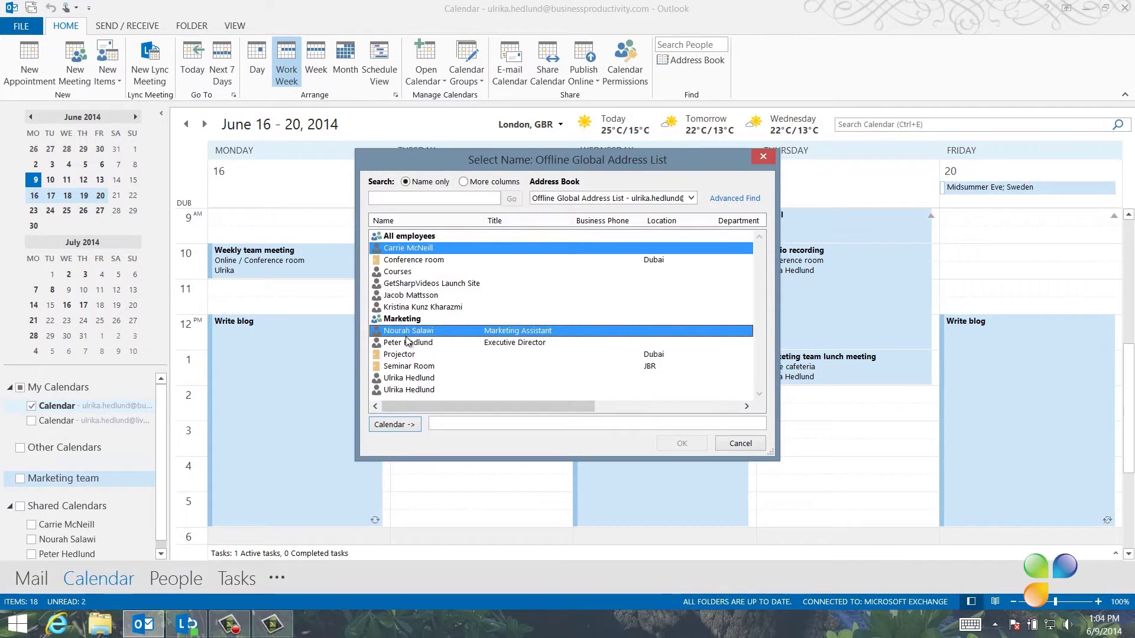
pyautogui.keyDown('ctrl'); pyautogui.click(408, 345); pyautogui.keyUp('ctrl')
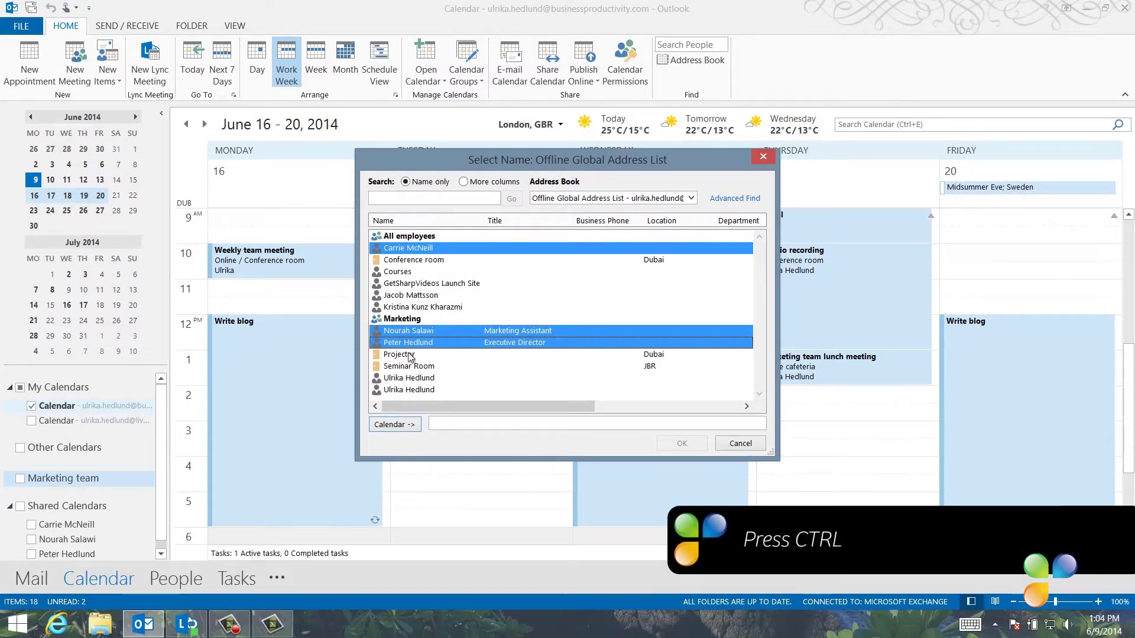
pyautogui.click(395, 424)
pyautogui.click(677, 444)
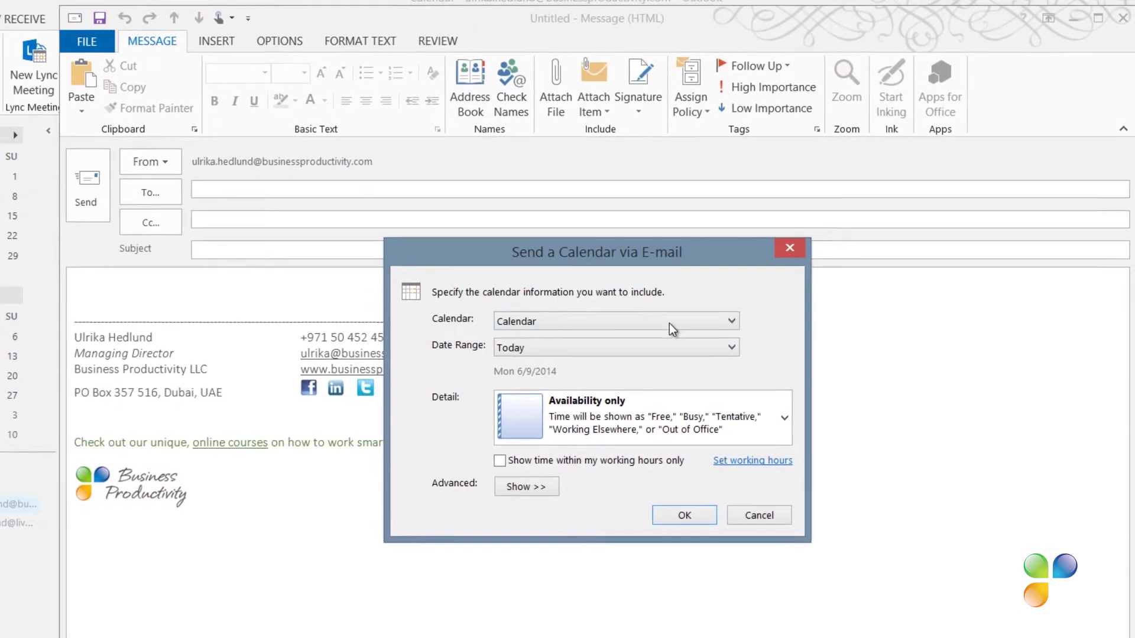
# Step: Insert the calendar into the e-mail for the Next 30 days with Limited details
pyautogui.click(722, 348)
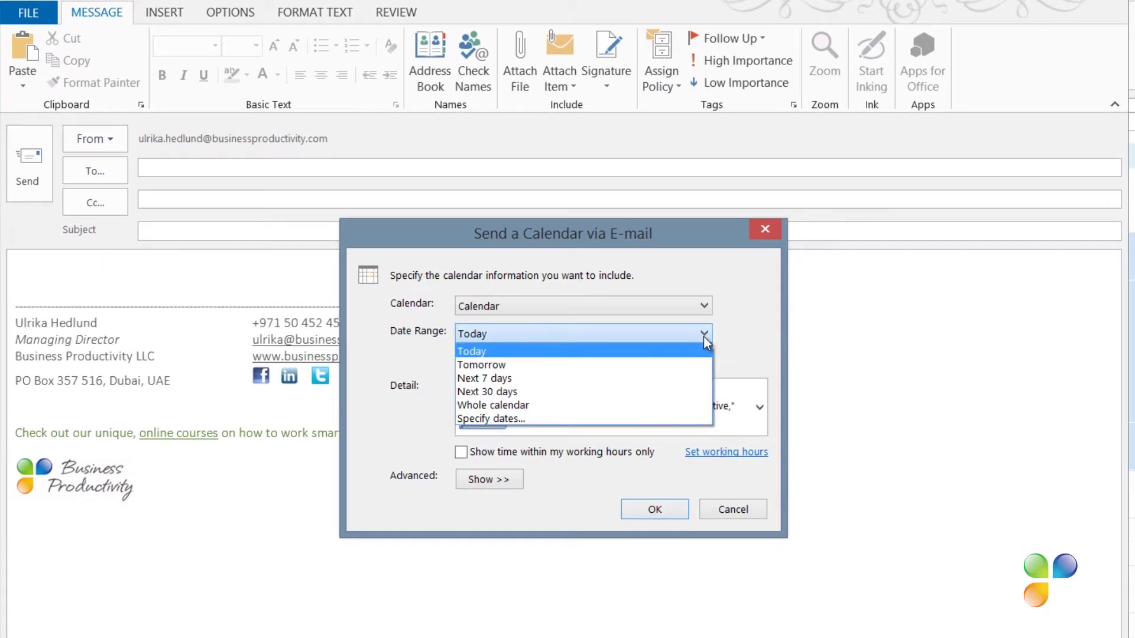
pyautogui.click(672, 388)
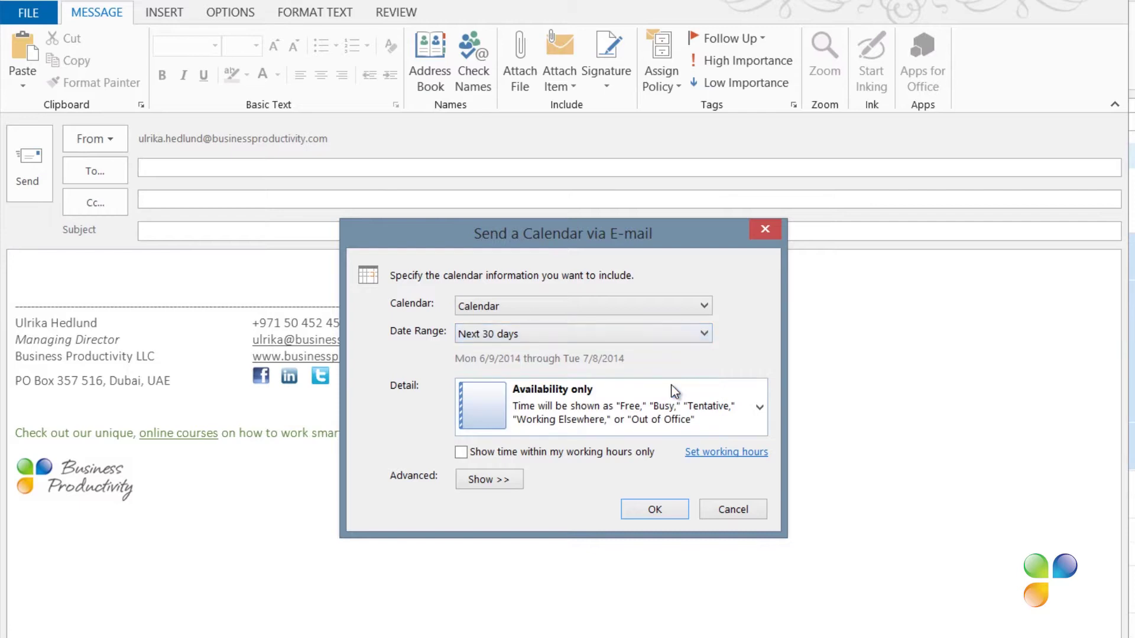
pyautogui.click(756, 416)
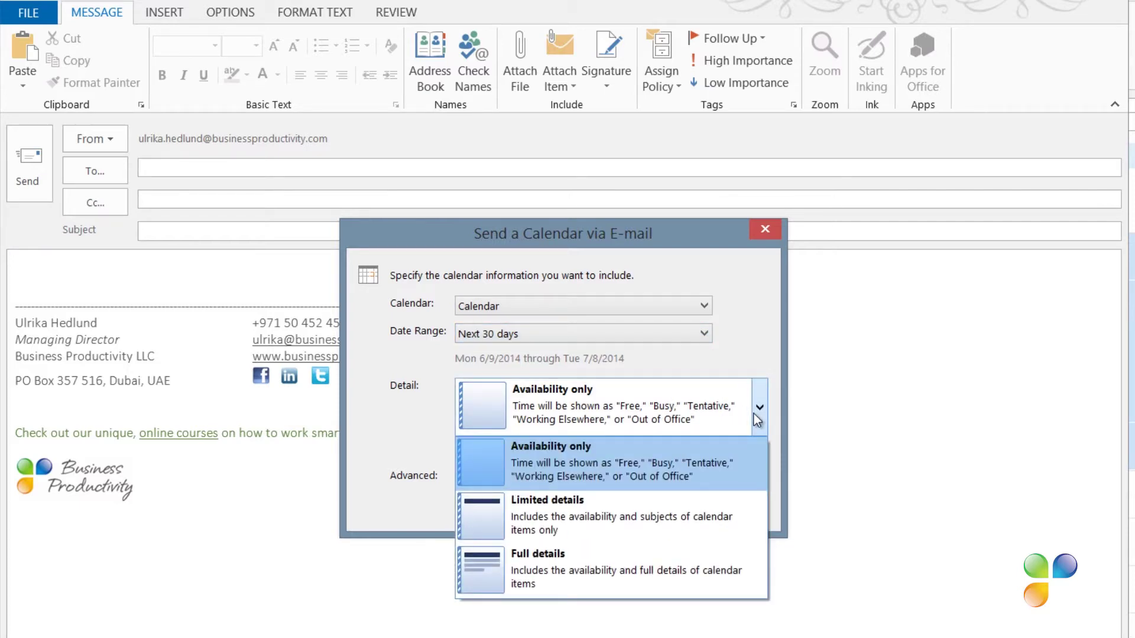
pyautogui.click(727, 501)
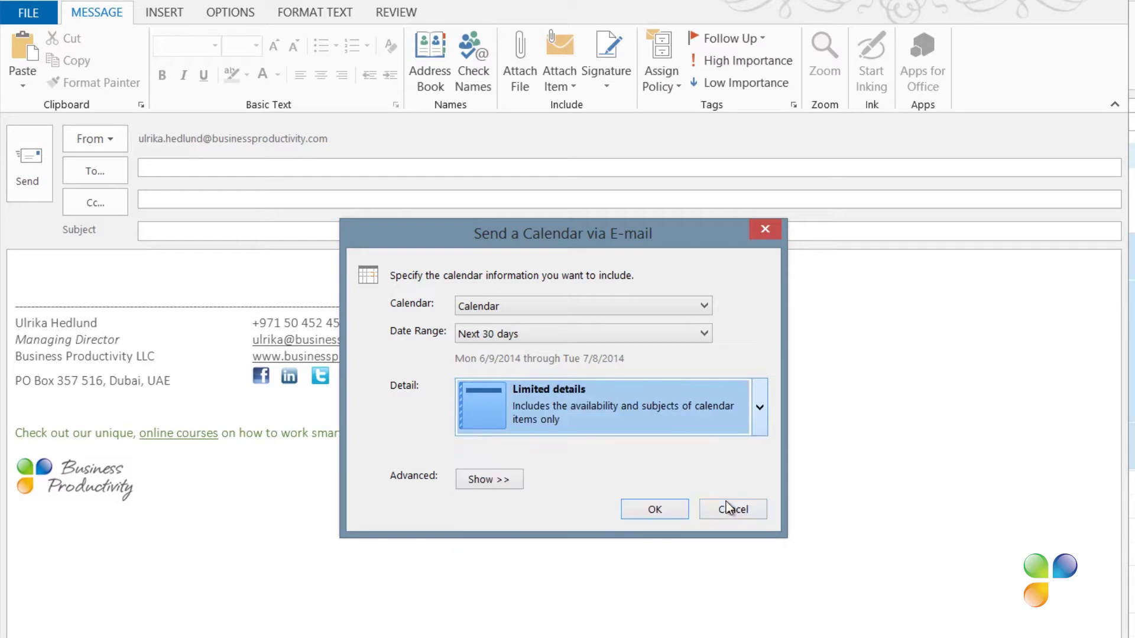
pyautogui.click(652, 510)
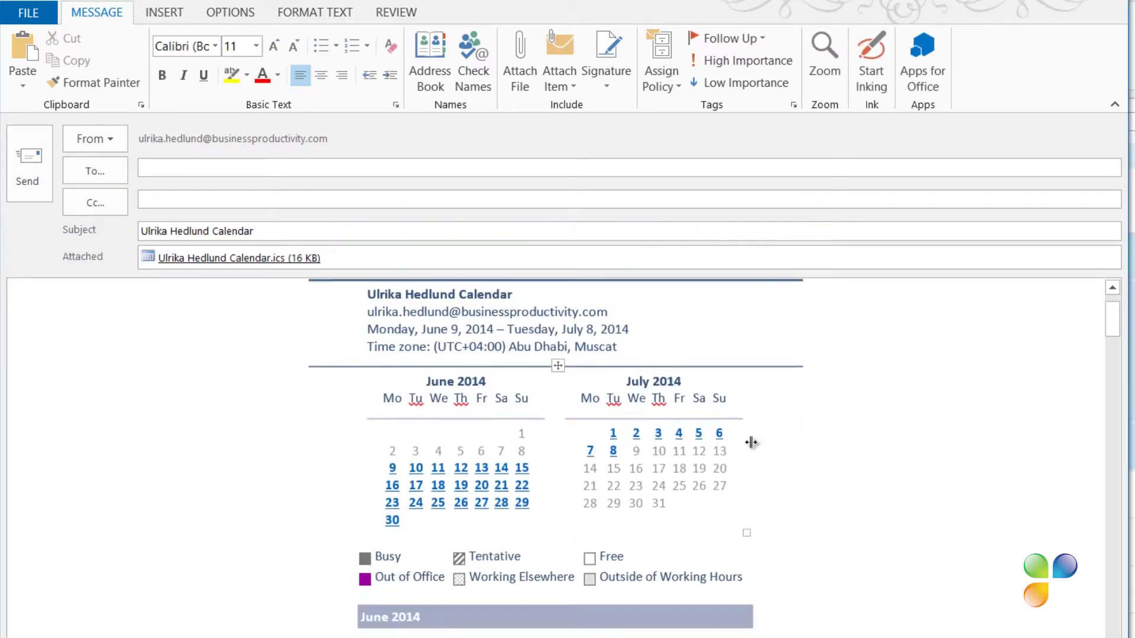
# Step: Review the generated calendar message, then close it without saving
pyautogui.scroll(-10, 750, 442)
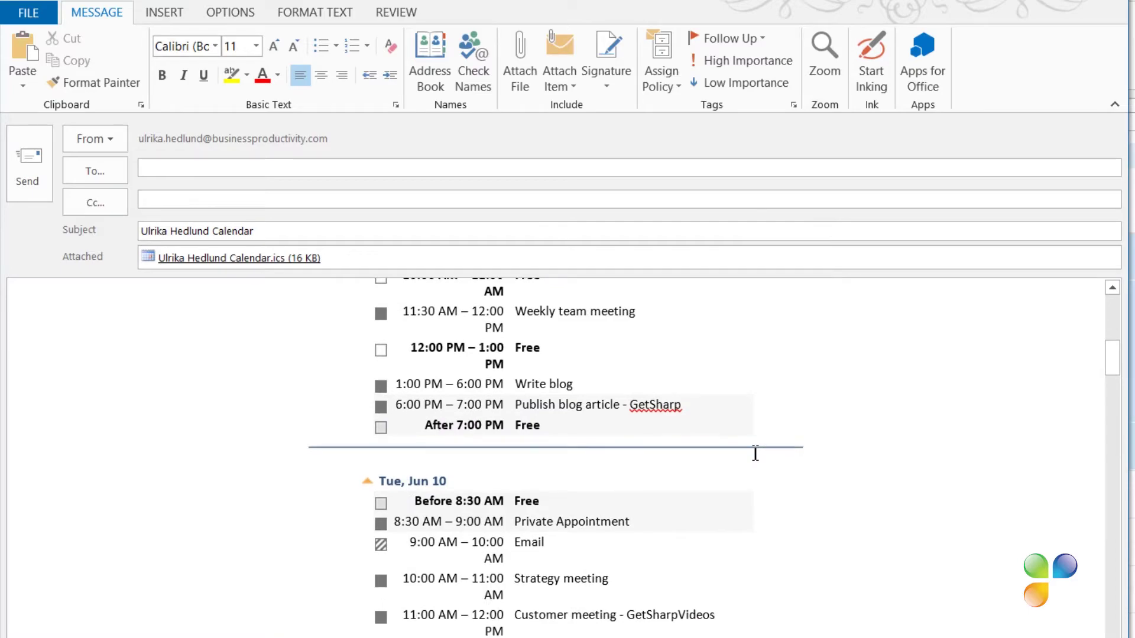
pyautogui.scroll(10, 755, 453)
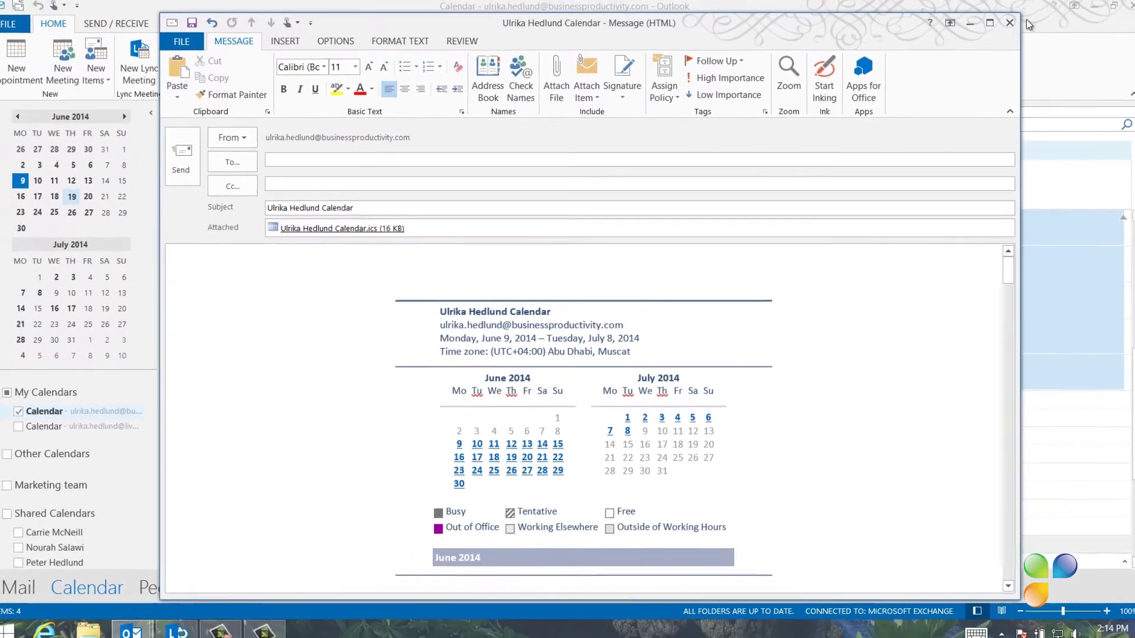
pyautogui.click(1010, 23)
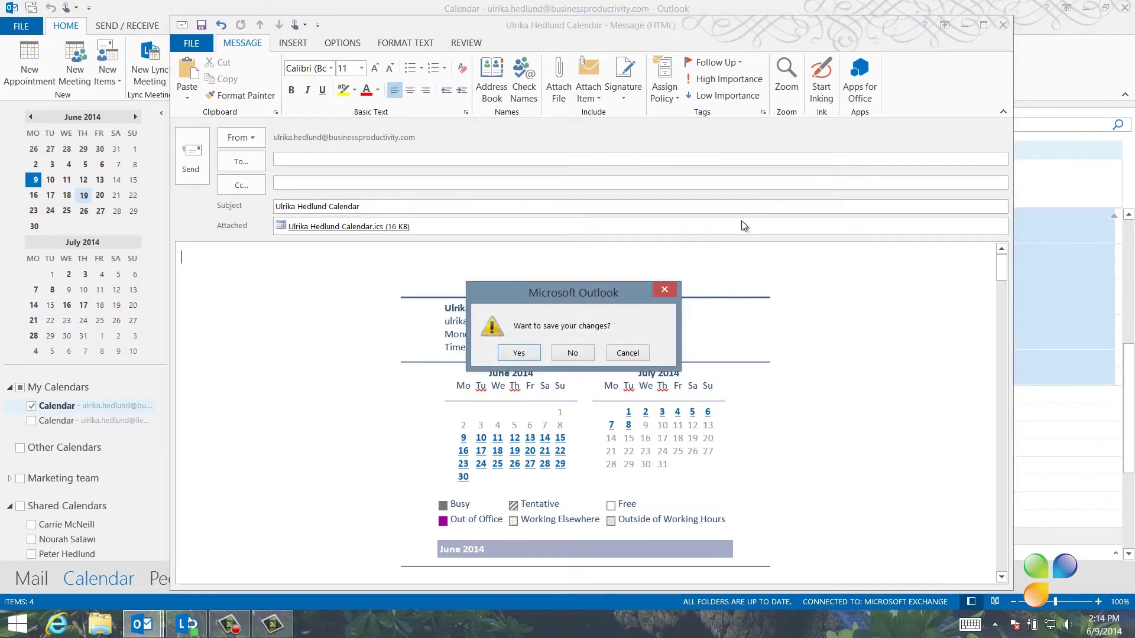
pyautogui.click(572, 352)
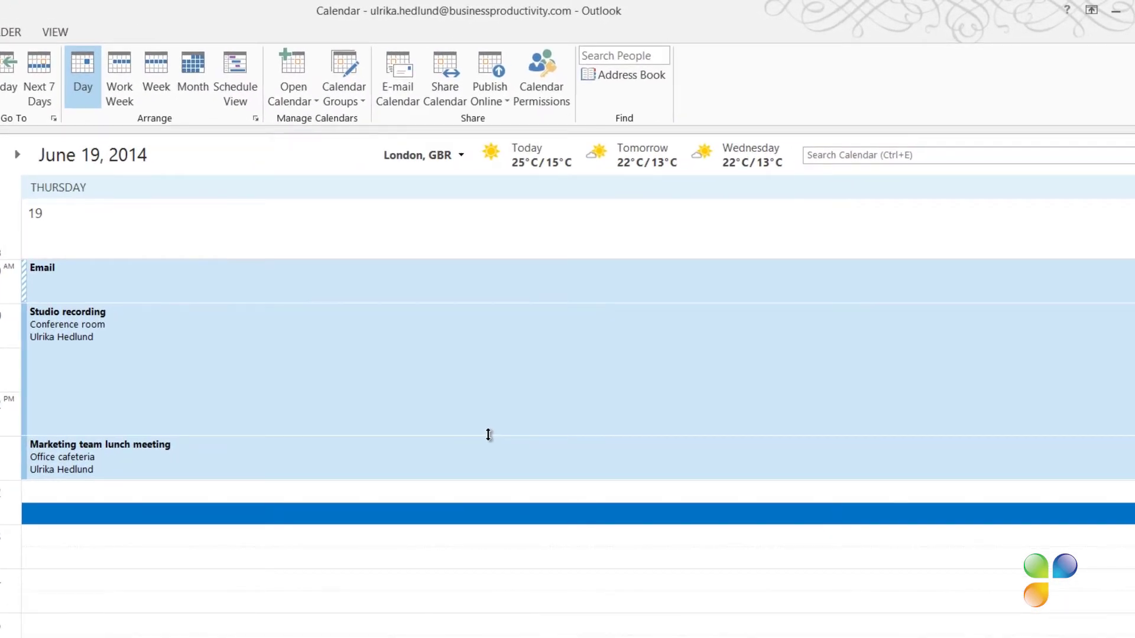
# Step: Choose Publish Online to publish this calendar, opening the Calendar Publishing page
pyautogui.click(496, 86)
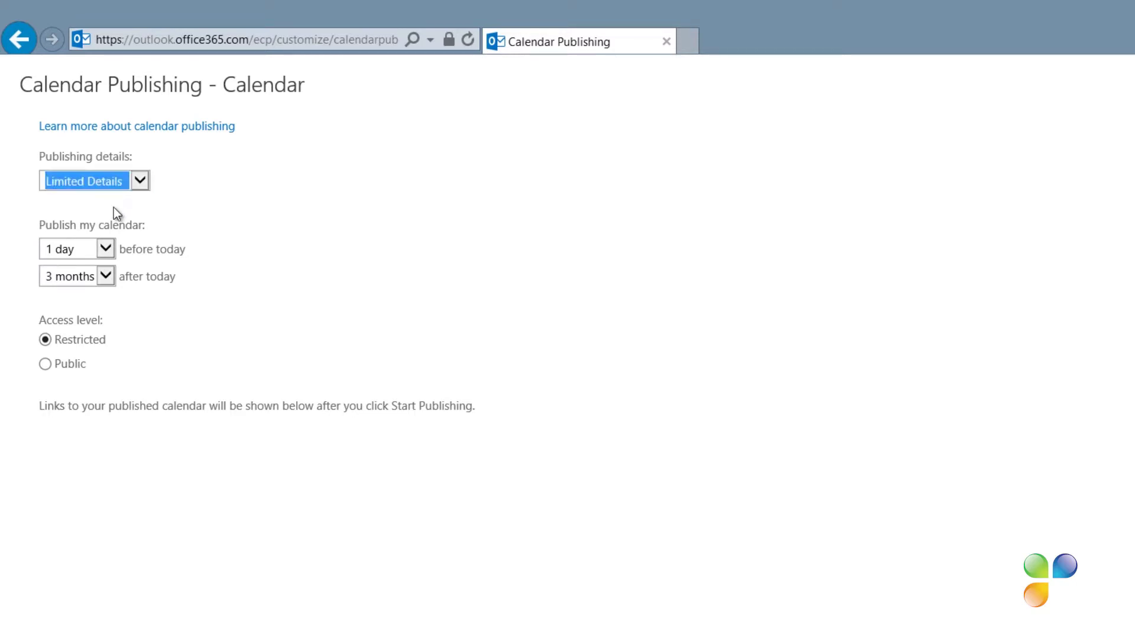
# Step: Limit publishing to 30 days after today and start publishing the calendar
pyautogui.click(105, 276)
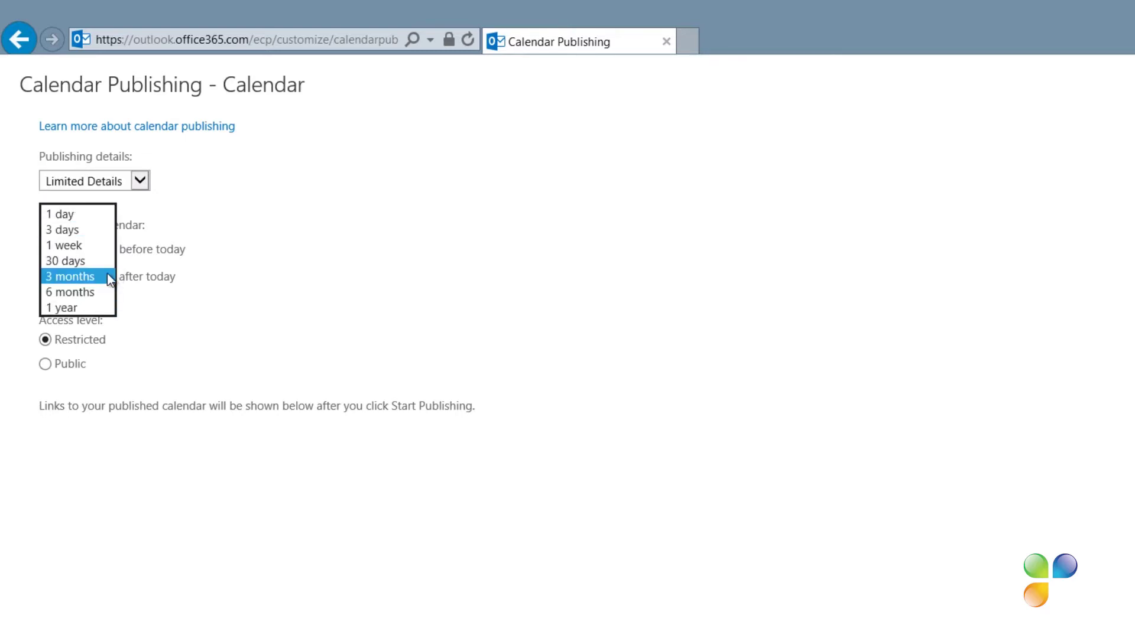
pyautogui.click(94, 261)
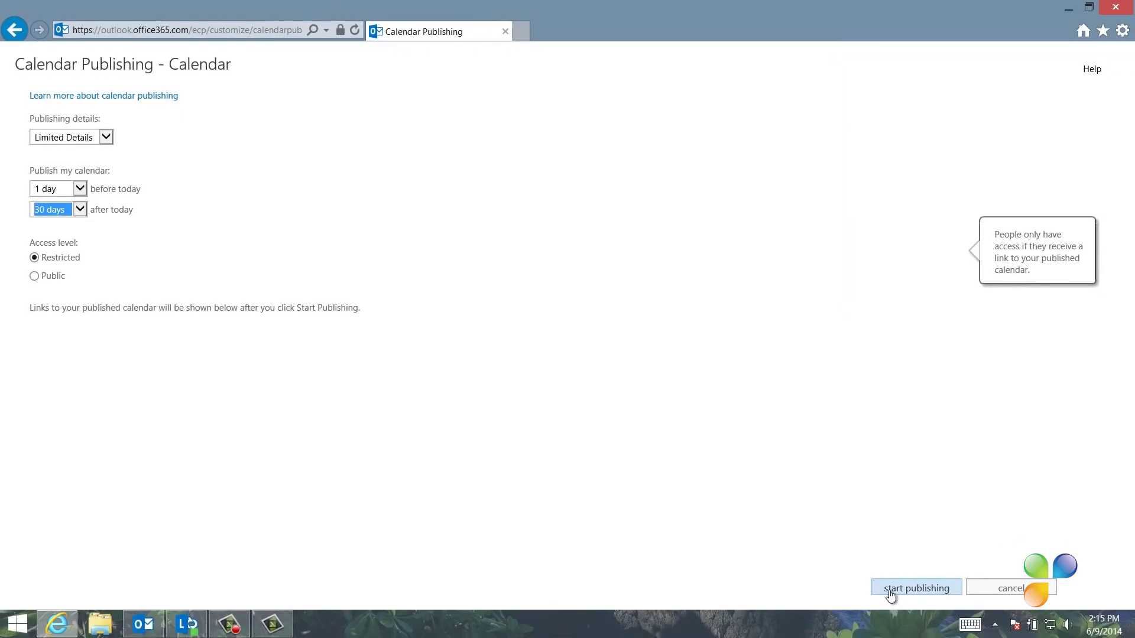
pyautogui.click(891, 595)
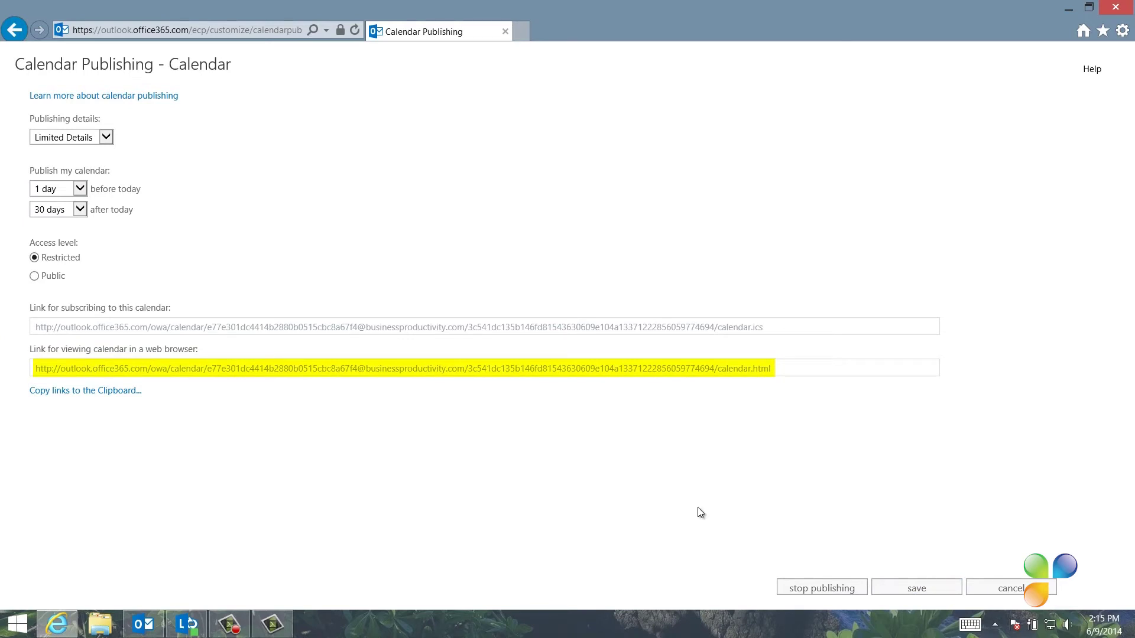
# Step: Copy the subscription and viewing links to the clipboard, allowing access, and save the settings
pyautogui.click(127, 391)
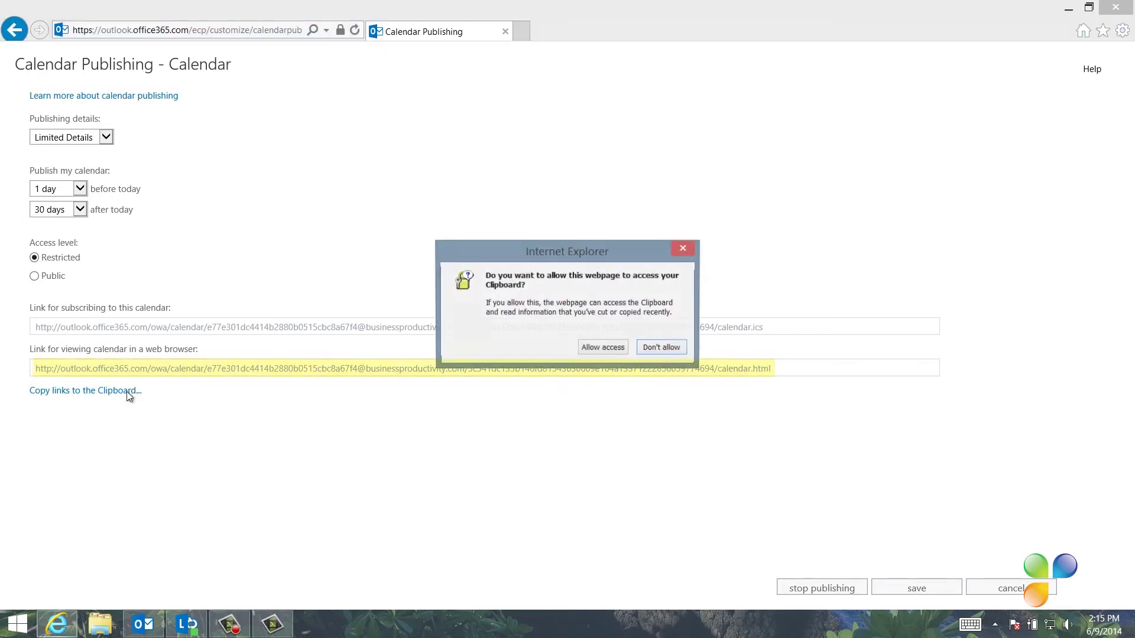
pyautogui.click(594, 349)
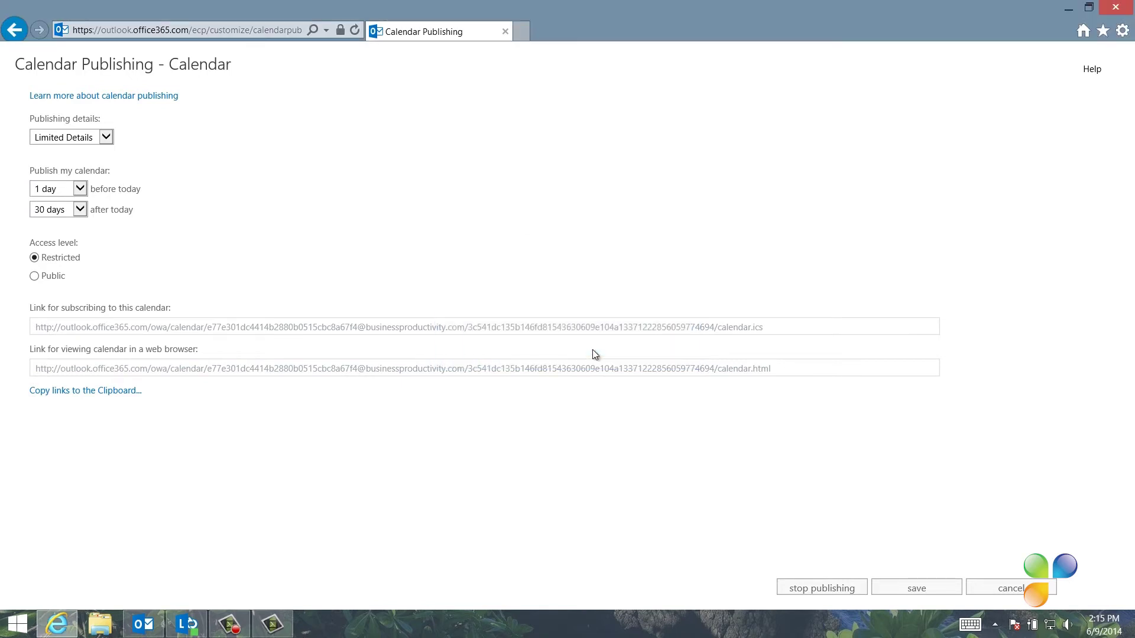
pyautogui.click(897, 589)
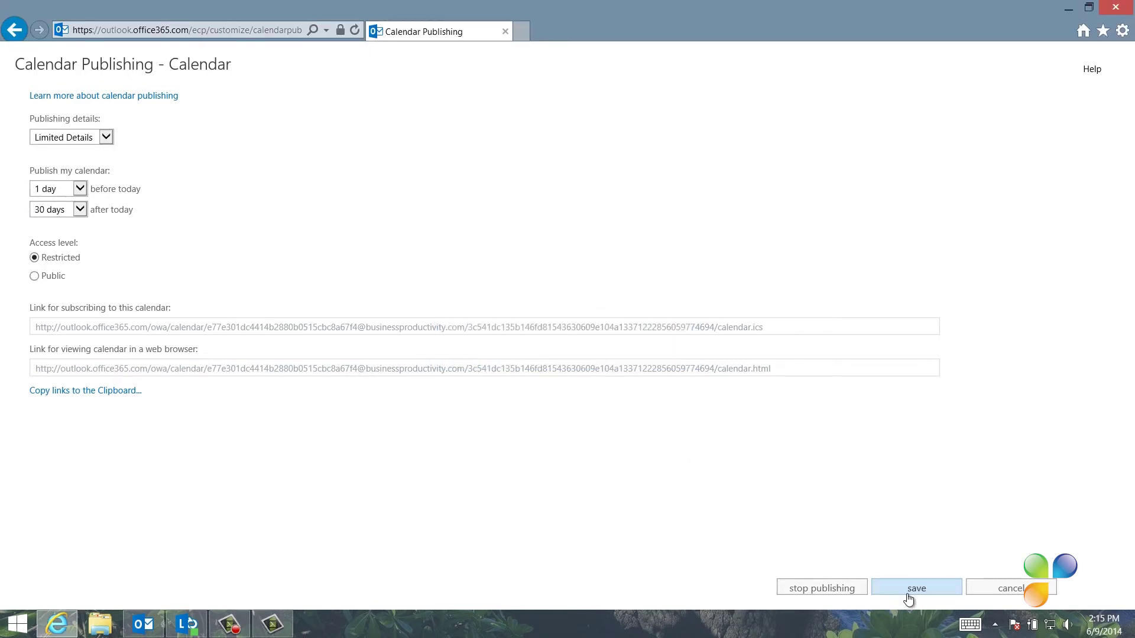